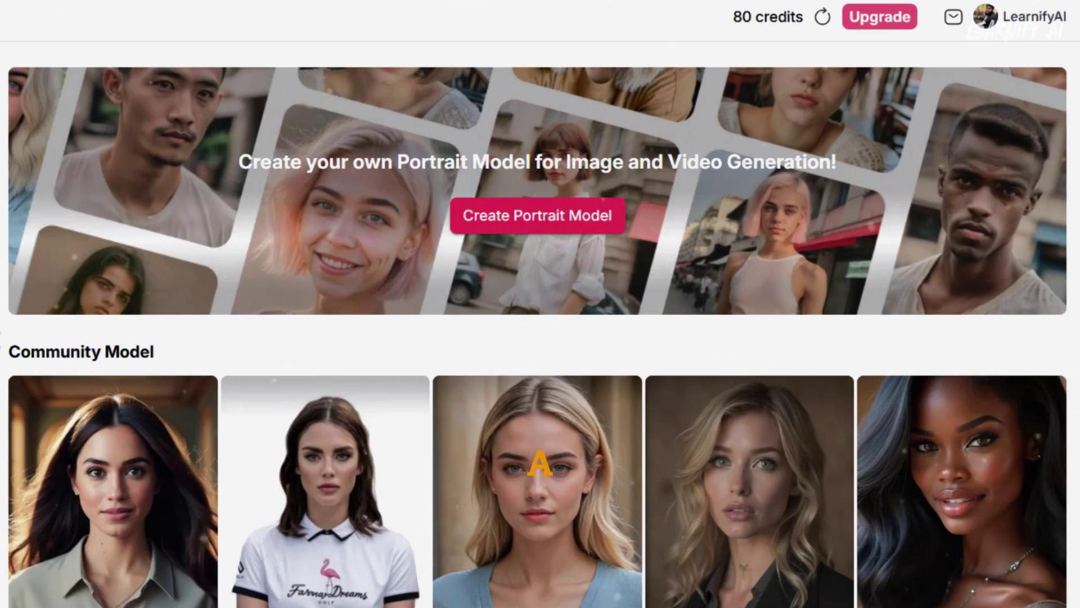
Step: Start a new portrait model and upload the red-and-white dress portrait as its reference
{"action": "scroll", "coordinate": [494, 388], "scroll_direction": "down", "scroll_amount": 3}
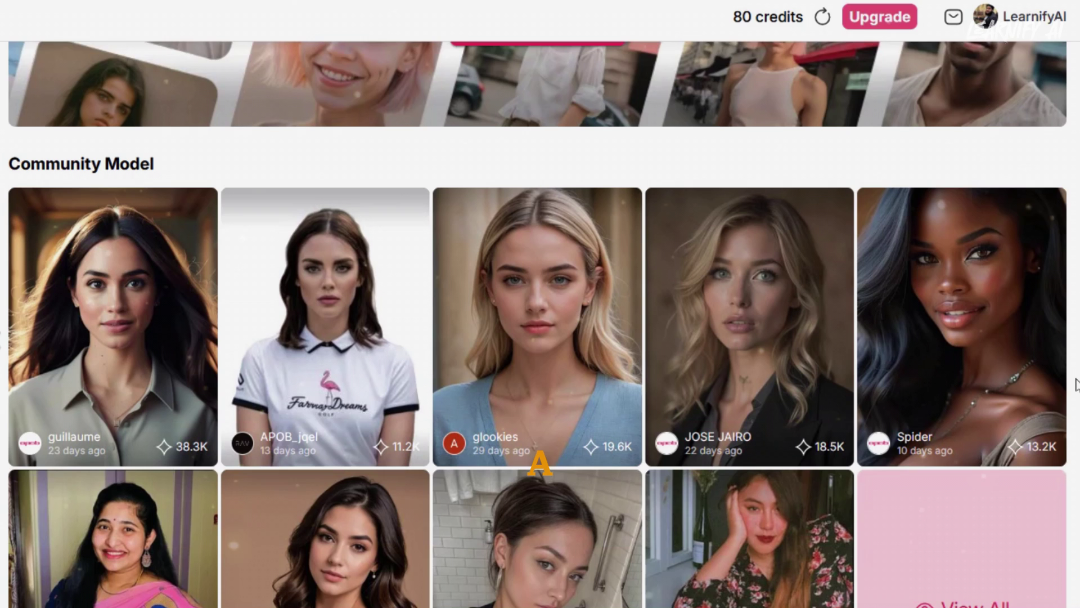
{"action": "scroll", "coordinate": [1077, 385], "scroll_direction": "down", "scroll_amount": 3}
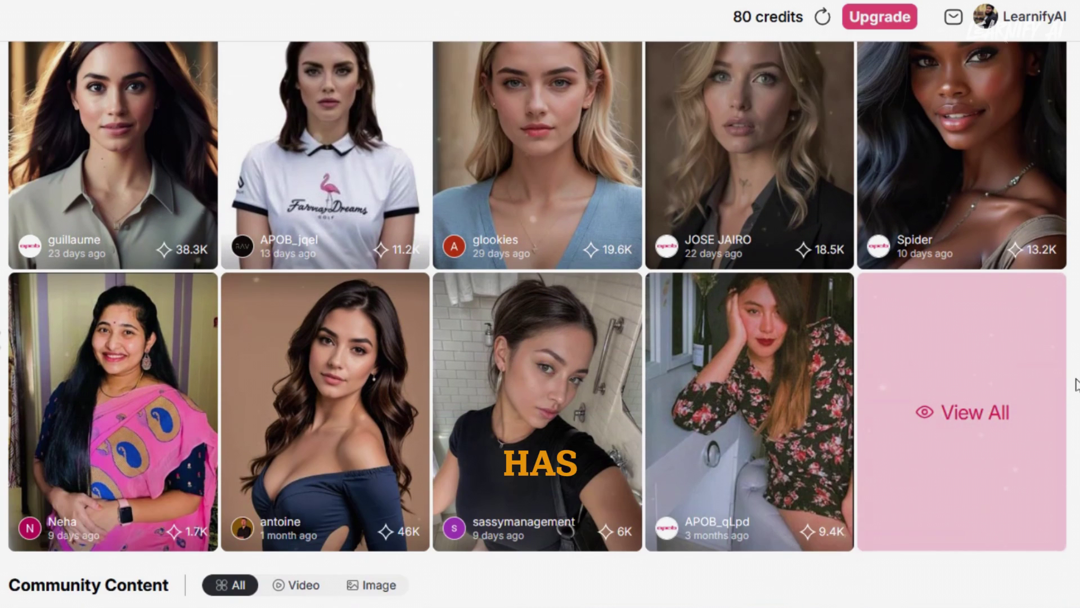
{"action": "scroll", "coordinate": [1076, 384], "scroll_direction": "down", "scroll_amount": 10}
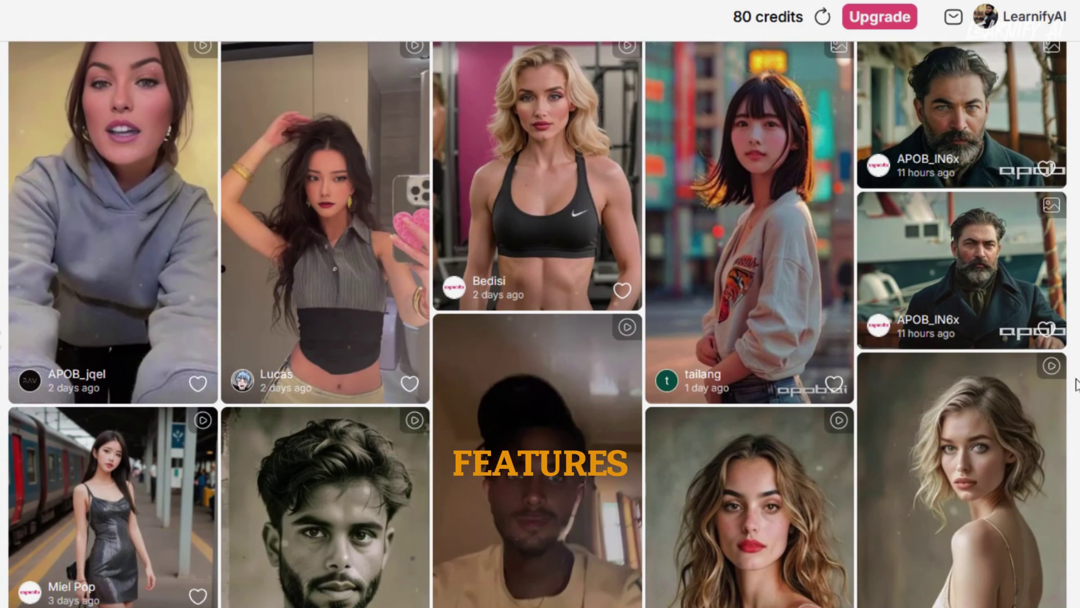
{"action": "scroll", "coordinate": [1077, 385], "scroll_direction": "down", "scroll_amount": 6}
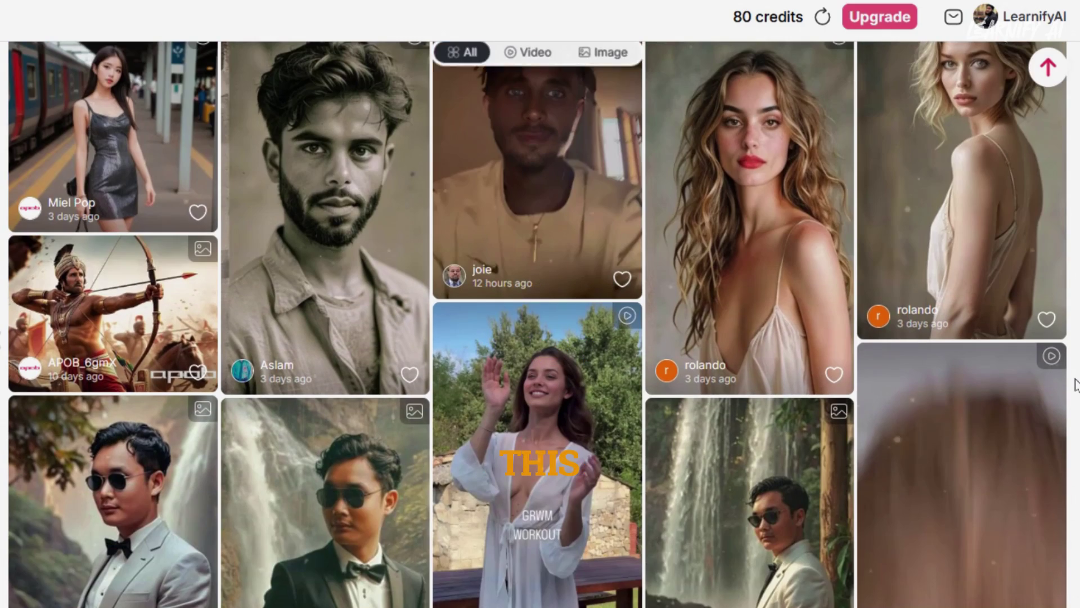
{"action": "scroll", "coordinate": [1076, 384], "scroll_direction": "down", "scroll_amount": 5}
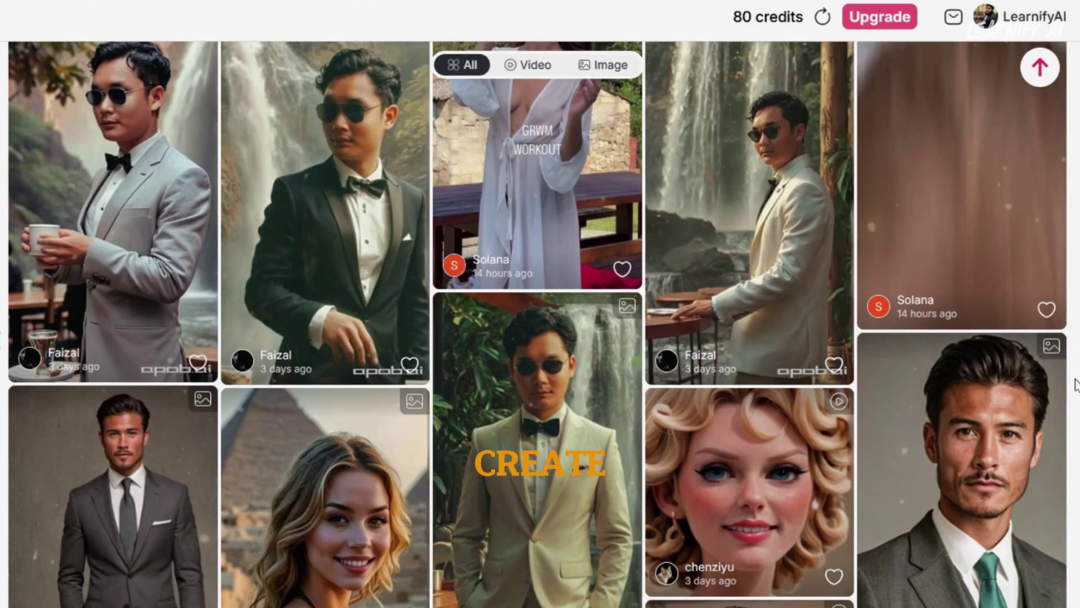
{"action": "scroll", "coordinate": [1077, 384], "scroll_direction": "down", "scroll_amount": 10}
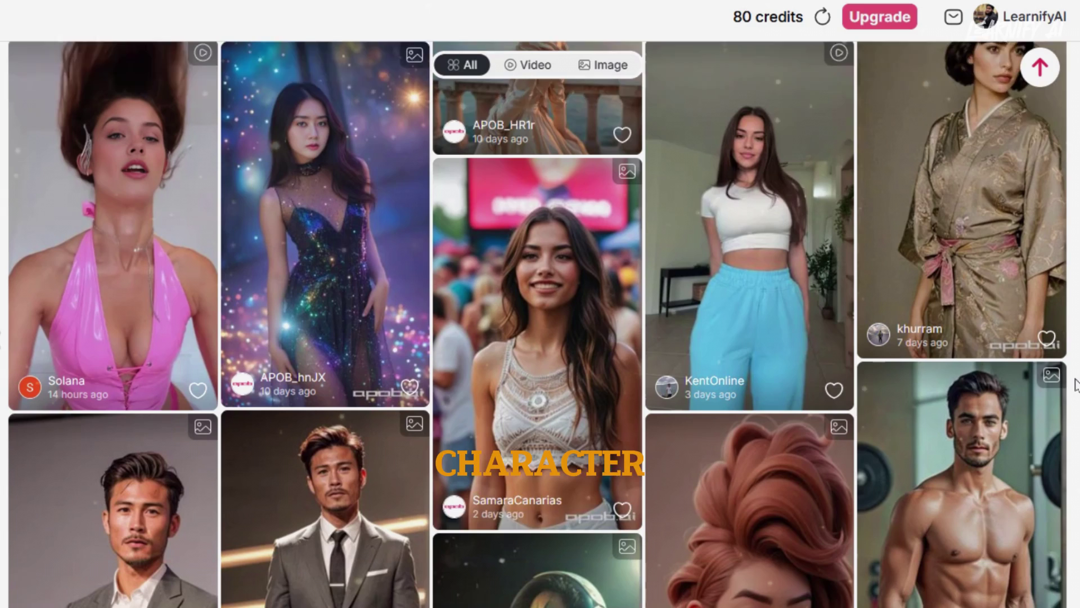
{"action": "scroll", "coordinate": [1076, 384], "scroll_direction": "down", "scroll_amount": 5}
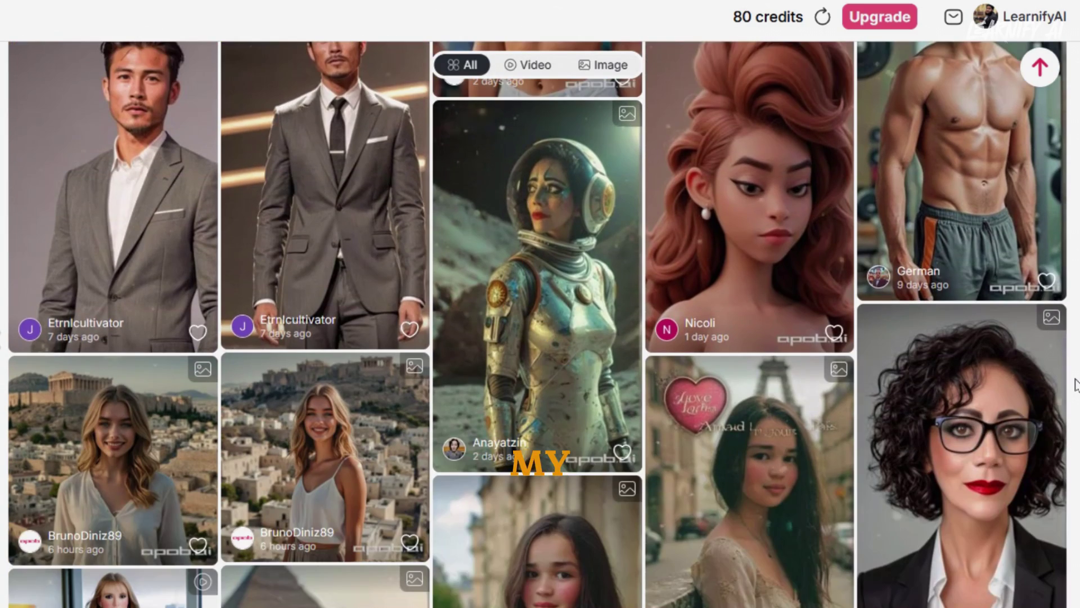
{"action": "scroll", "coordinate": [1077, 384], "scroll_direction": "down", "scroll_amount": 6}
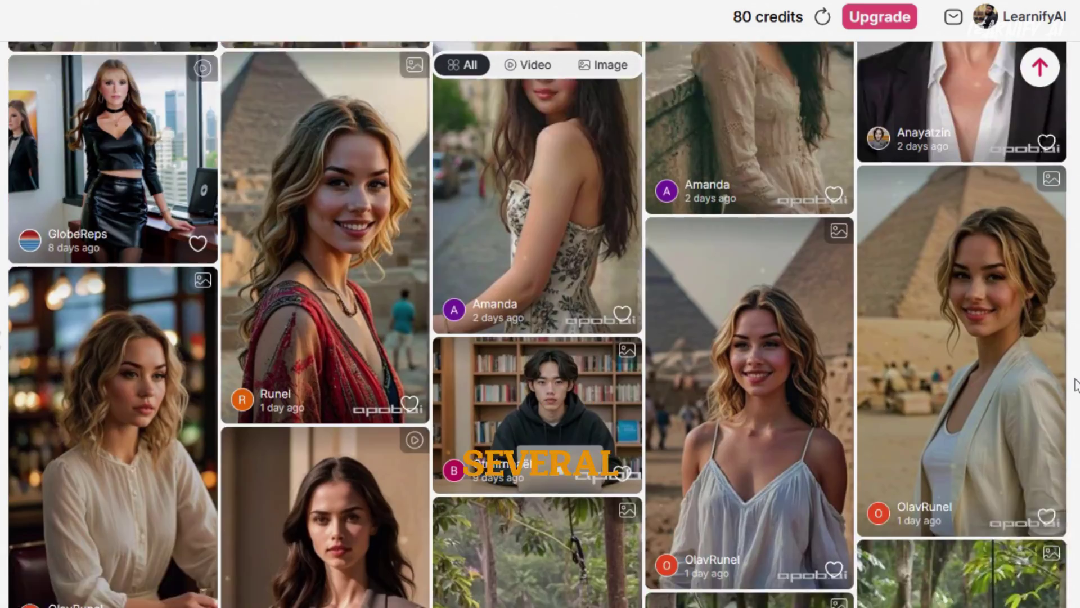
{"action": "scroll", "coordinate": [1077, 384], "scroll_direction": "down", "scroll_amount": 3}
{"action": "scroll", "coordinate": [1076, 384], "scroll_direction": "down", "scroll_amount": 6}
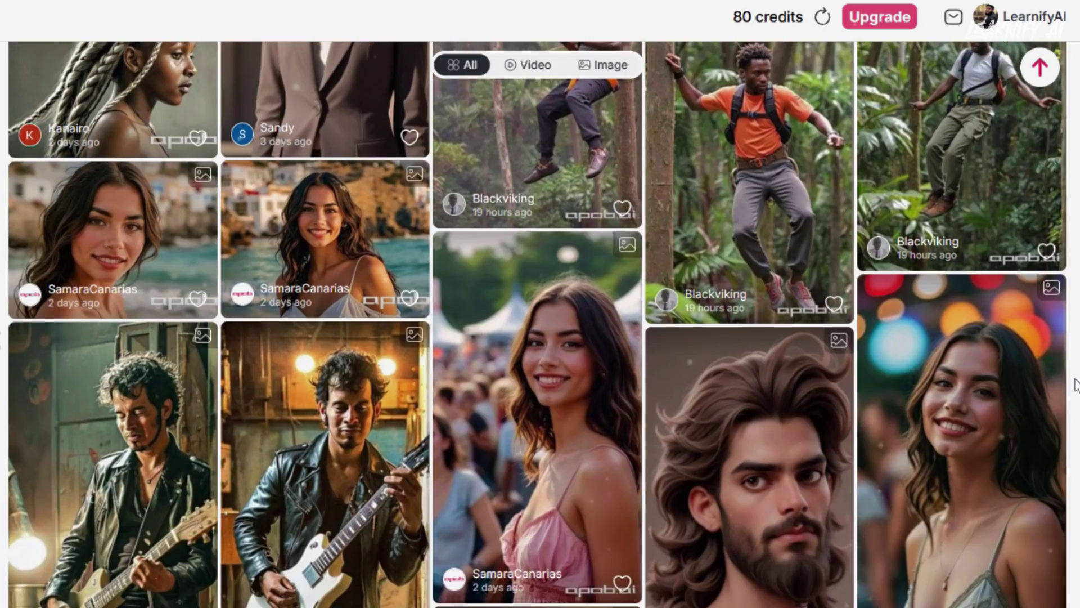
{"action": "scroll", "coordinate": [1076, 385], "scroll_direction": "down", "scroll_amount": 3}
{"action": "scroll", "coordinate": [1077, 385], "scroll_direction": "down", "scroll_amount": 3}
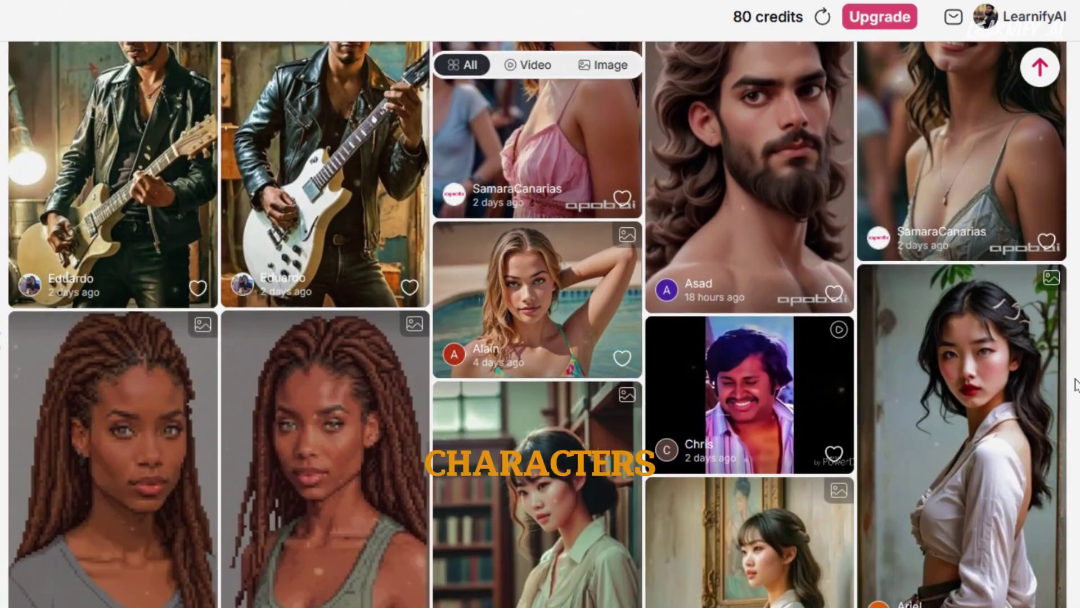
{"action": "scroll", "coordinate": [1076, 386], "scroll_direction": "down", "scroll_amount": 10}
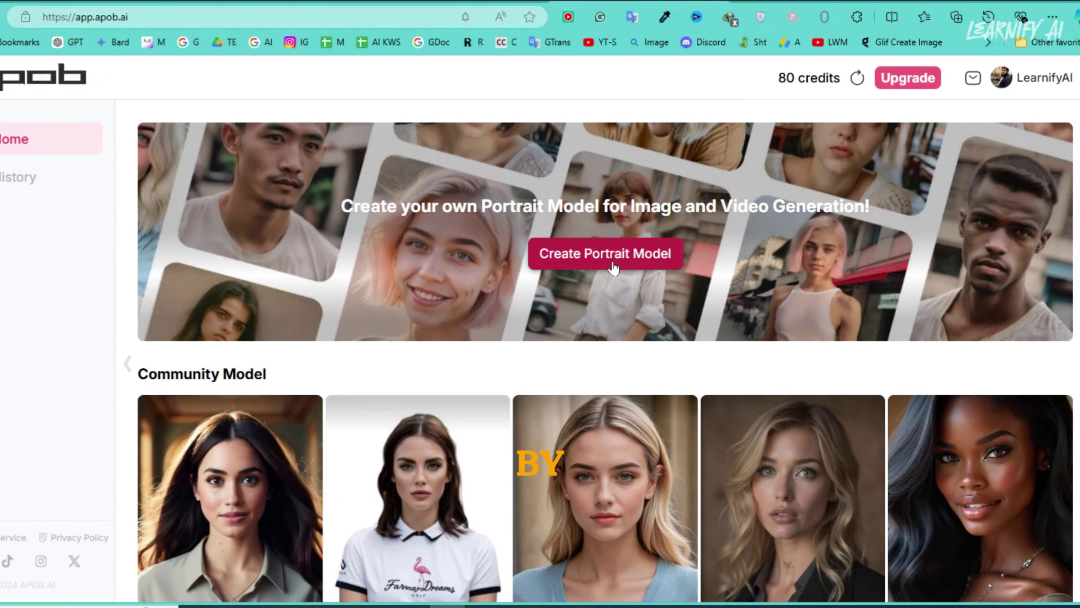
{"action": "left_click", "coordinate": [613, 268]}
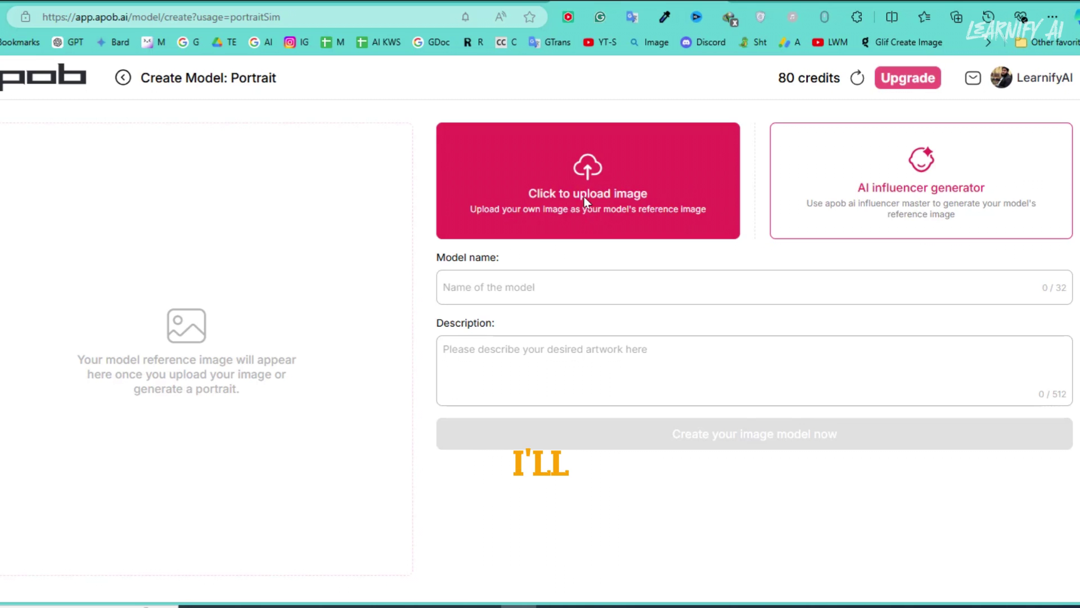
{"action": "left_click", "coordinate": [578, 179]}
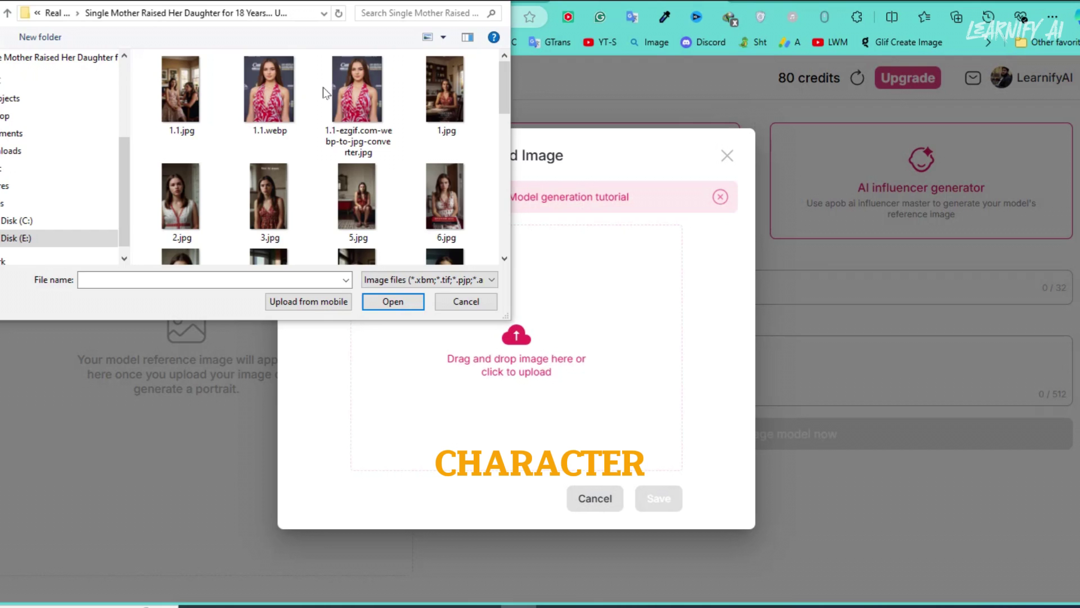
{"action": "double_click", "coordinate": [356, 109]}
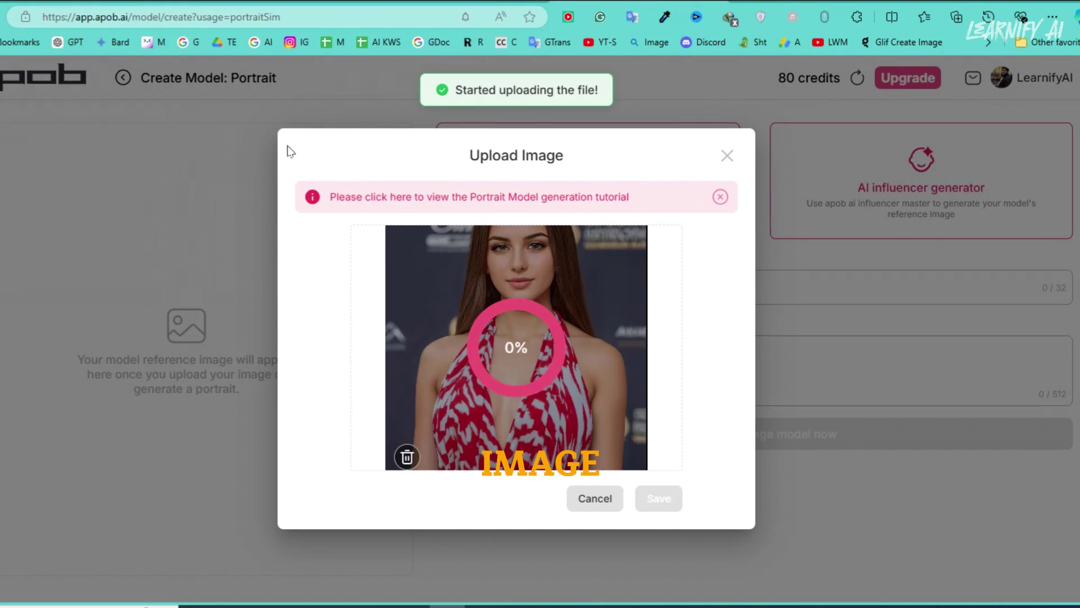
{"action": "left_click", "coordinate": [659, 499]}
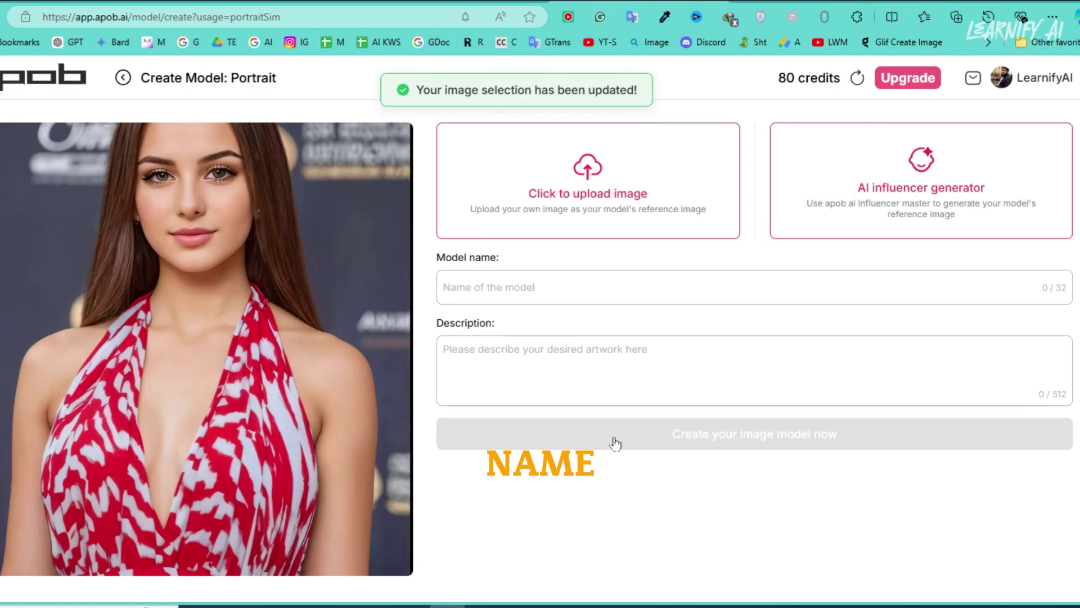
Step: Name the model 'lisa' with description 'USA FASHION MODEL' and create it
{"action": "left_click", "coordinate": [489, 287]}
{"action": "type", "text": "lisa"}
{"action": "type", "text": "USA FASHION MODEL"}
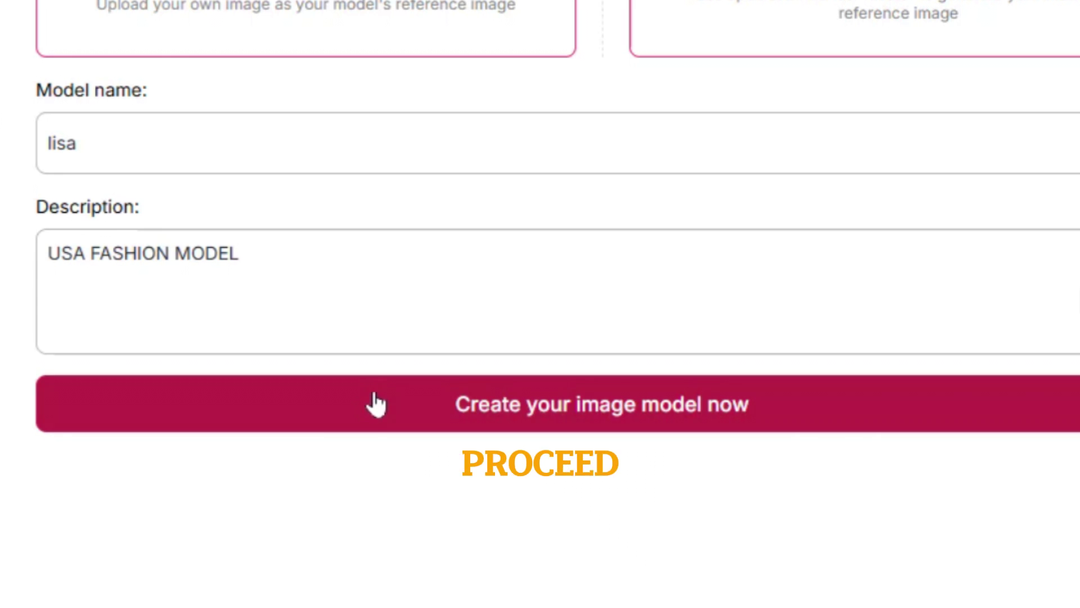
{"action": "left_click", "coordinate": [375, 405]}
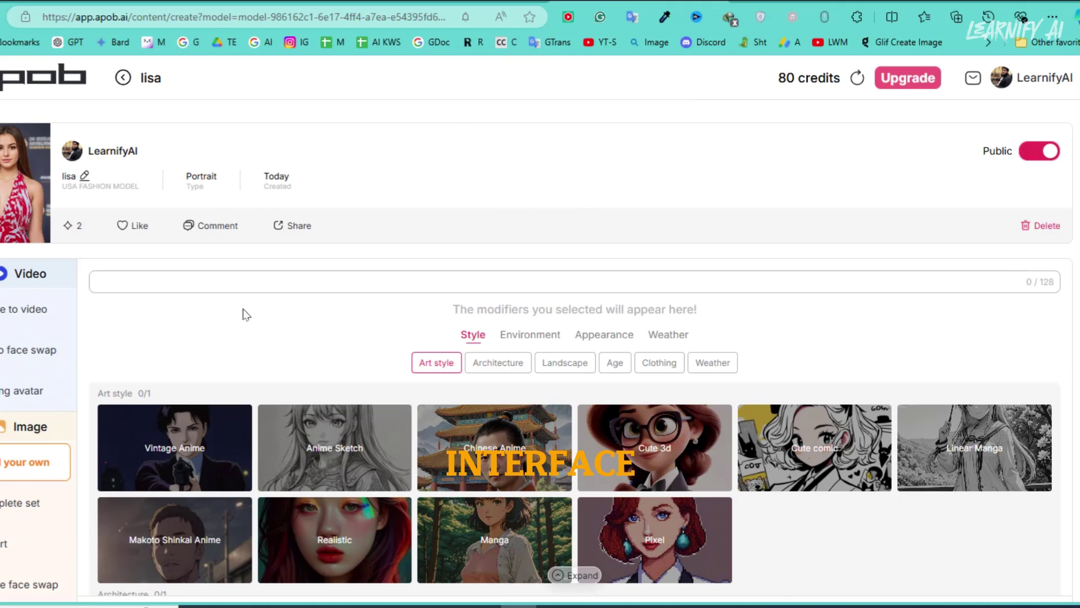
Step: Check lisa's name and 'USA FASHION MODEL' description in Update Model, then cancel unchanged
{"action": "left_click", "coordinate": [84, 176]}
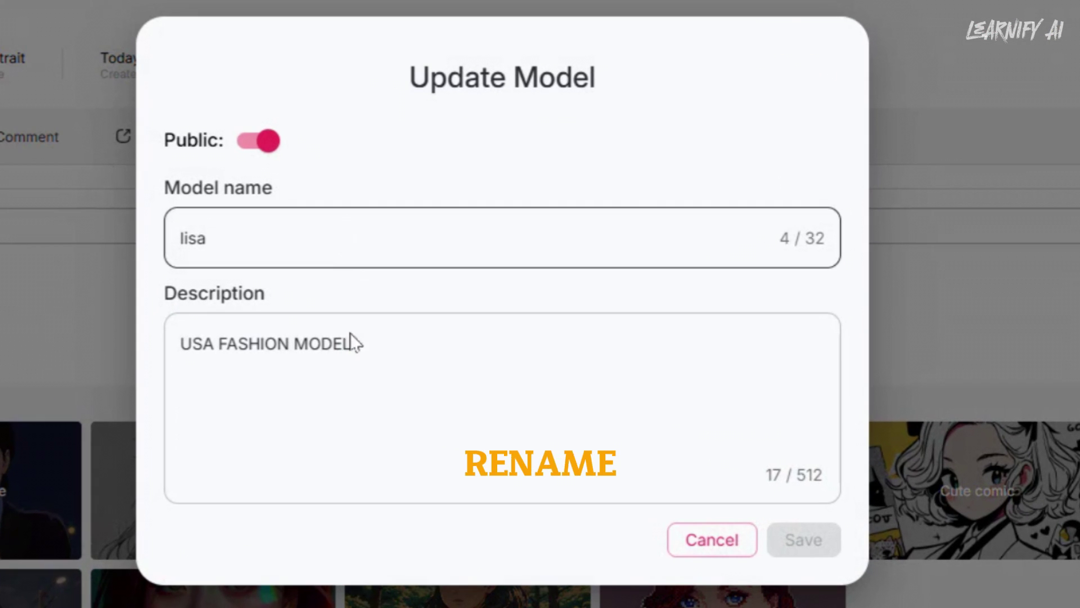
{"action": "left_click", "coordinate": [350, 332]}
{"action": "left_click", "coordinate": [279, 181]}
{"action": "left_click", "coordinate": [268, 144]}
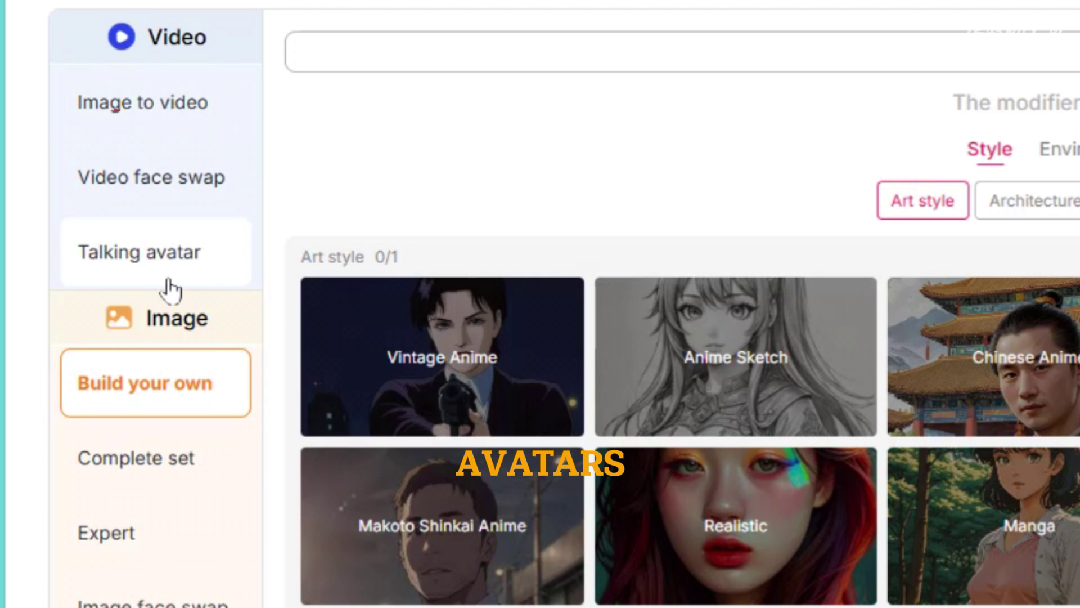
{"action": "scroll", "coordinate": [168, 290], "scroll_direction": "down", "scroll_amount": 5}
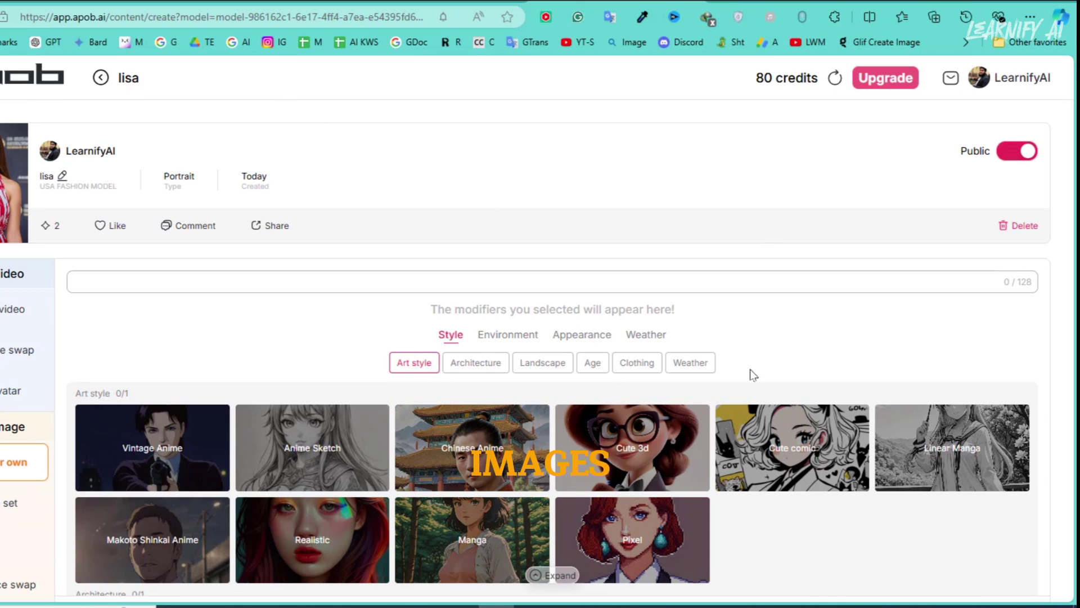
Step: Apply the Realistic art style modifier
{"action": "scroll", "coordinate": [788, 532], "scroll_direction": "down", "scroll_amount": 3}
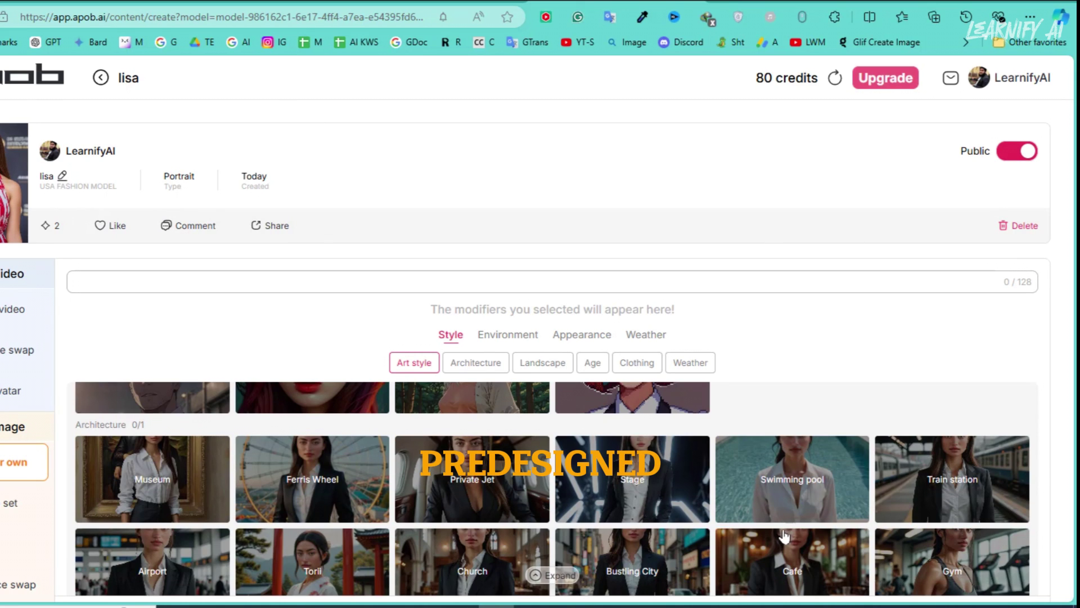
{"action": "scroll", "coordinate": [785, 534], "scroll_direction": "up", "scroll_amount": 3}
{"action": "scroll", "coordinate": [782, 537], "scroll_direction": "down", "scroll_amount": 3}
{"action": "left_click", "coordinate": [298, 370]}
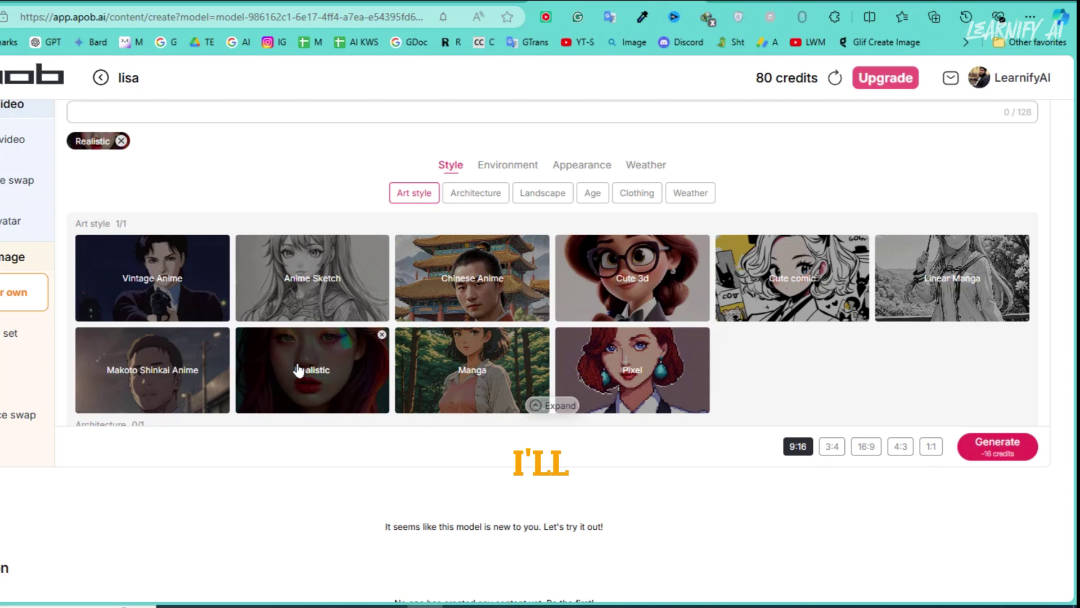
Step: Add Ferris Wheel as the architecture modifier
{"action": "scroll", "coordinate": [125, 277], "scroll_direction": "down", "scroll_amount": 3}
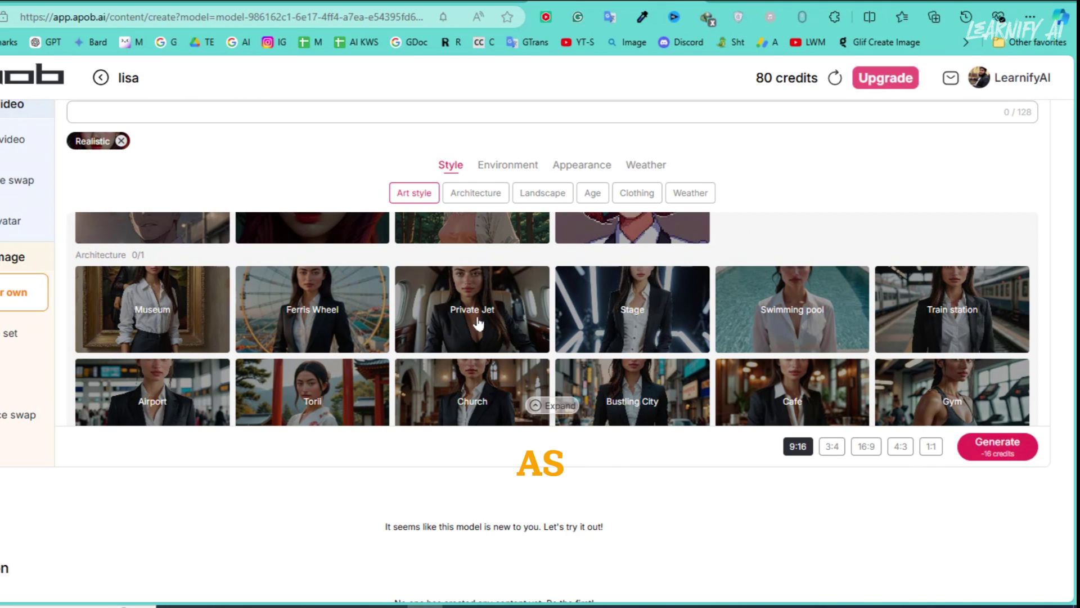
{"action": "scroll", "coordinate": [803, 347], "scroll_direction": "down", "scroll_amount": 3}
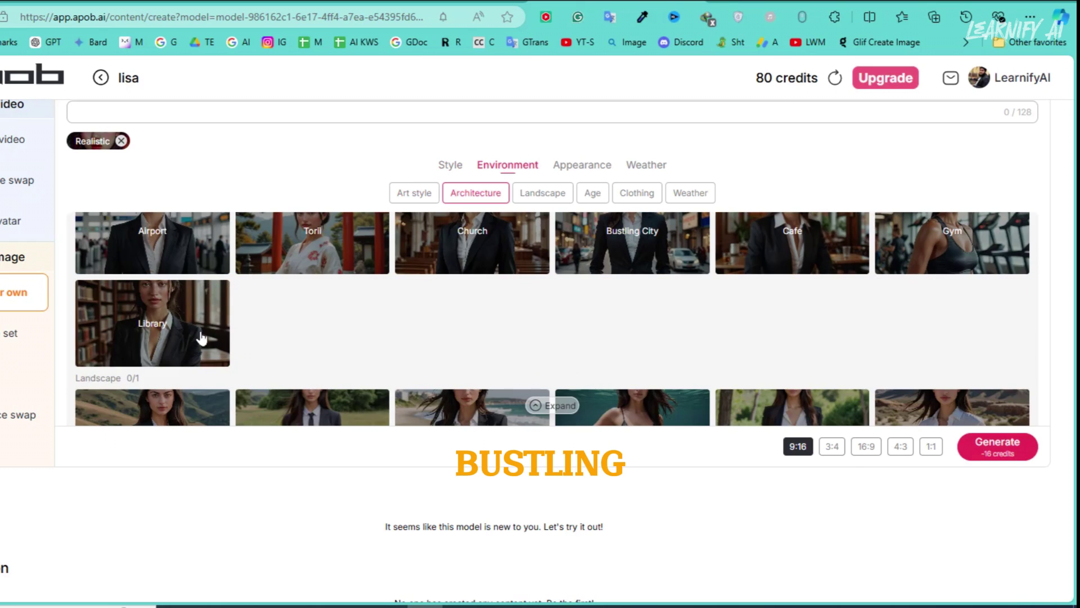
{"action": "scroll", "coordinate": [208, 325], "scroll_direction": "up", "scroll_amount": 3}
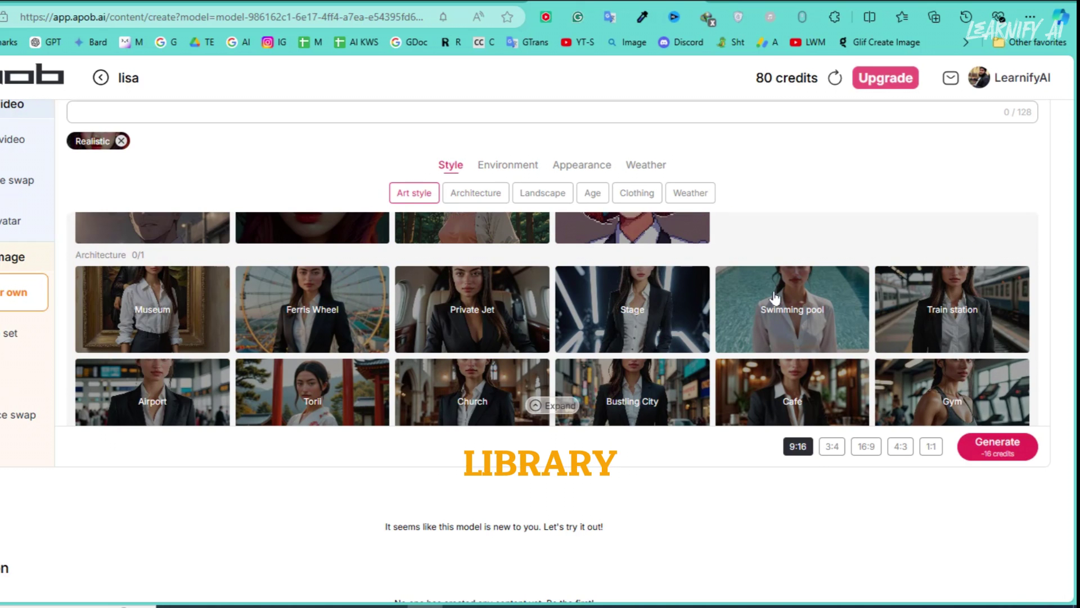
{"action": "left_click", "coordinate": [263, 300]}
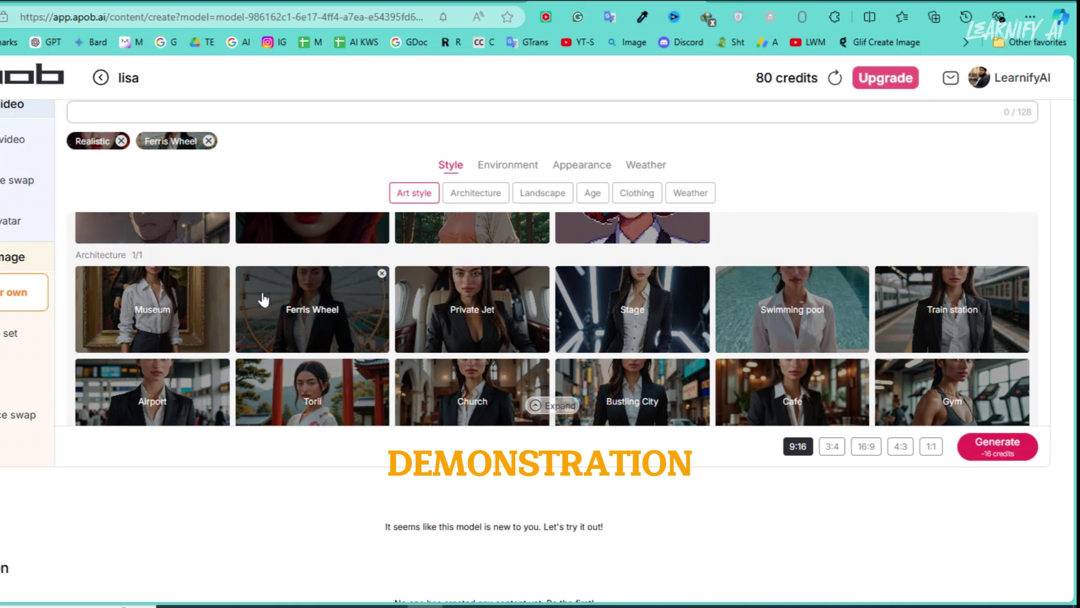
Step: Pick the Beach tile under Environment > Landscape
{"action": "scroll", "coordinate": [263, 300], "scroll_direction": "down", "scroll_amount": 5}
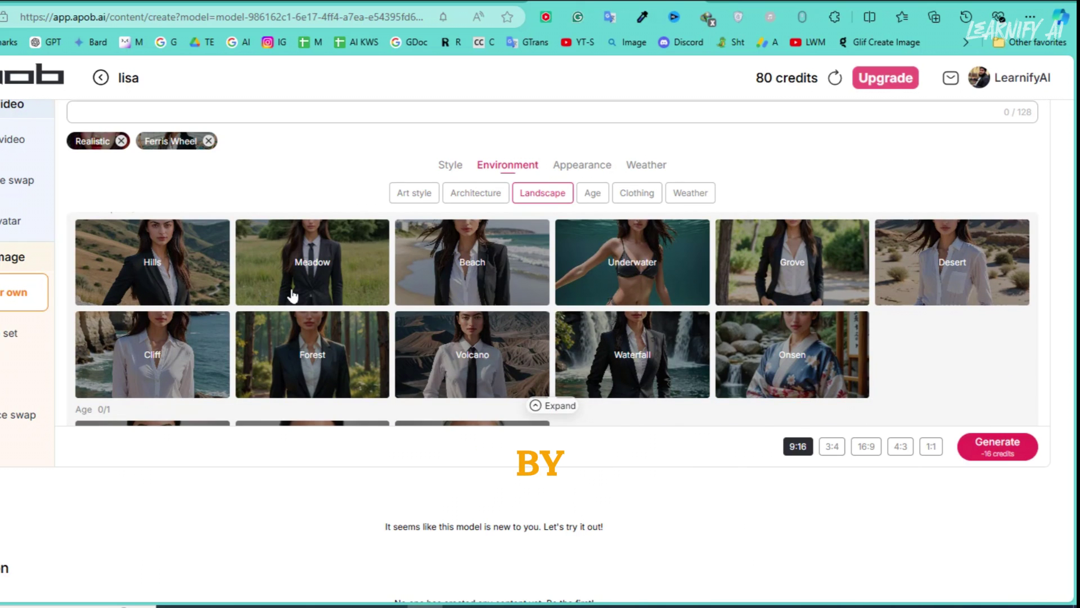
{"action": "scroll", "coordinate": [253, 298], "scroll_direction": "up", "scroll_amount": 3}
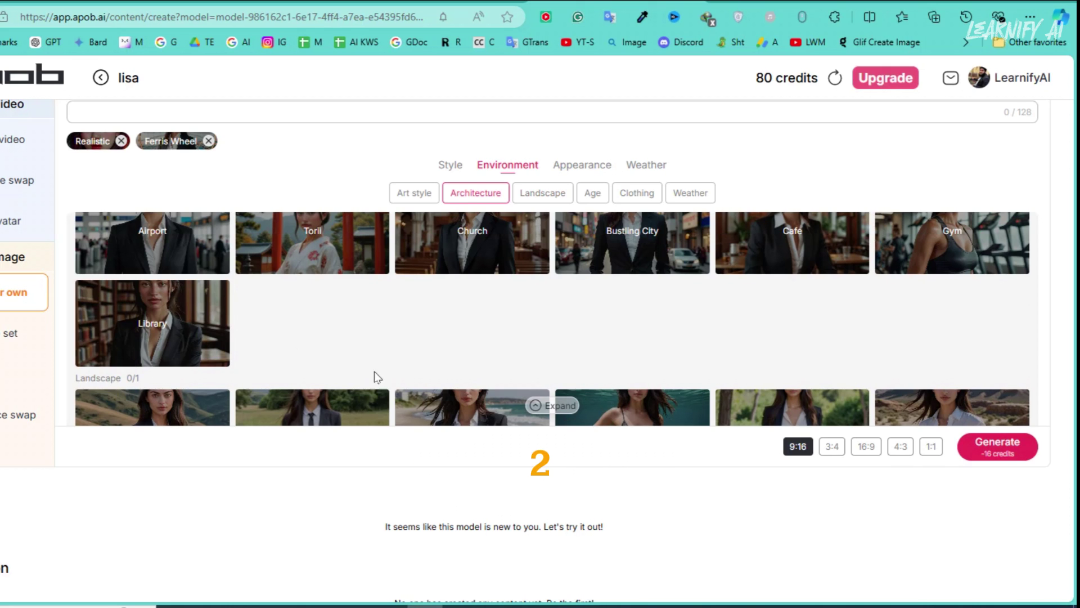
{"action": "scroll", "coordinate": [382, 371], "scroll_direction": "down", "scroll_amount": 3}
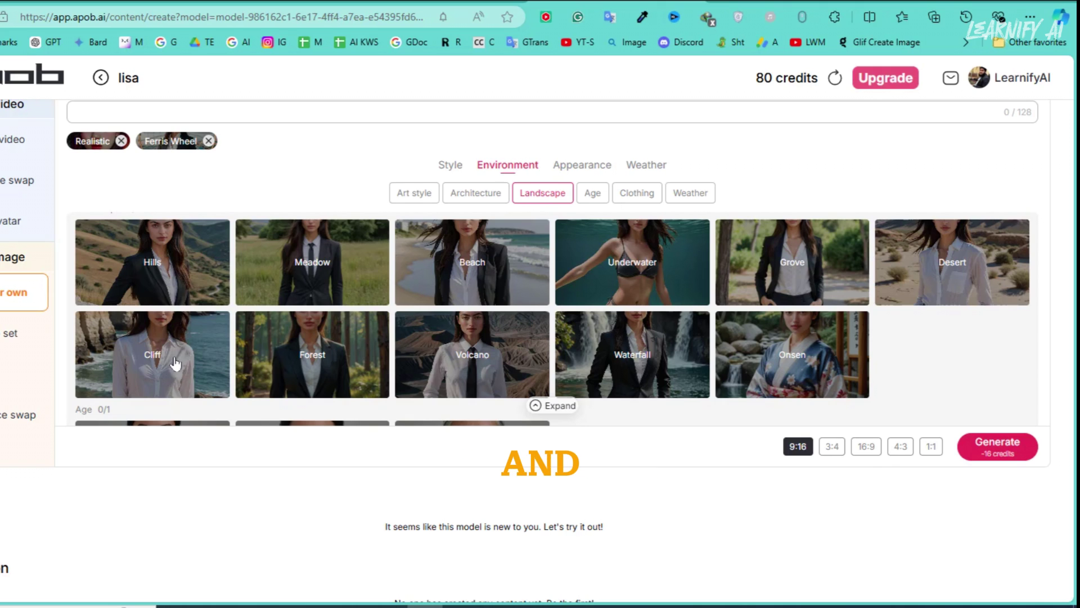
{"action": "left_click", "coordinate": [526, 252]}
{"action": "scroll", "coordinate": [504, 311], "scroll_direction": "down", "scroll_amount": 3}
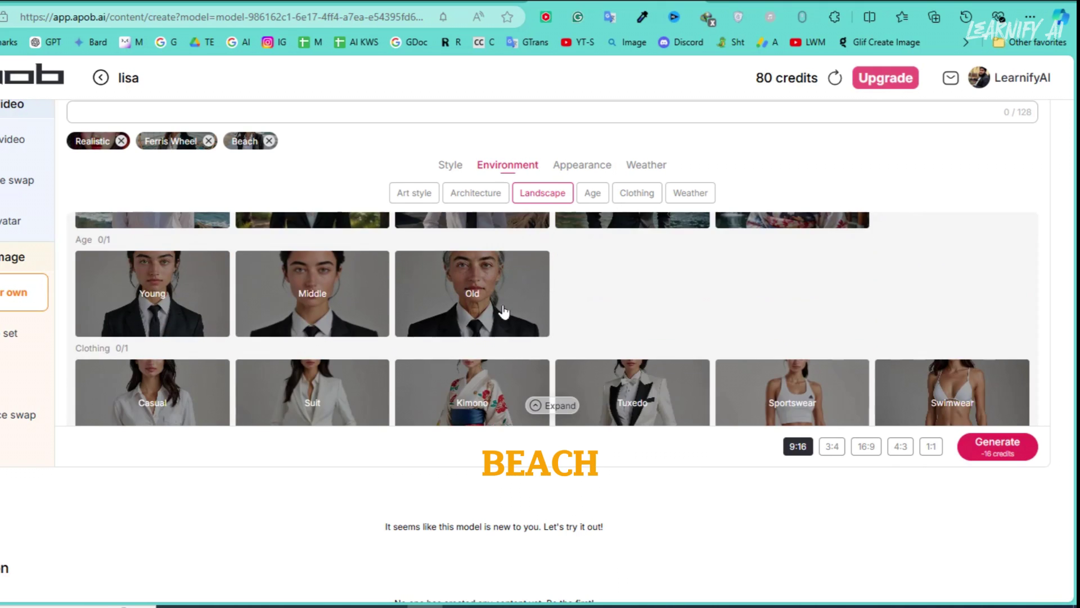
Step: Set the age modifier to Middle and the clothing modifier to Tuxedo
{"action": "left_click", "coordinate": [304, 314]}
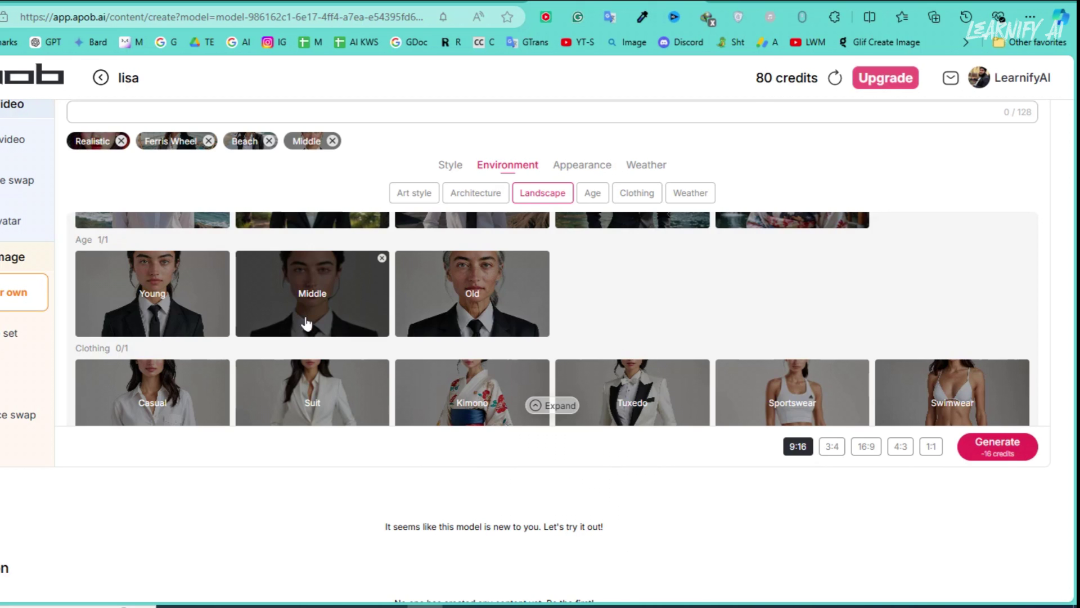
{"action": "scroll", "coordinate": [623, 321], "scroll_direction": "down", "scroll_amount": 3}
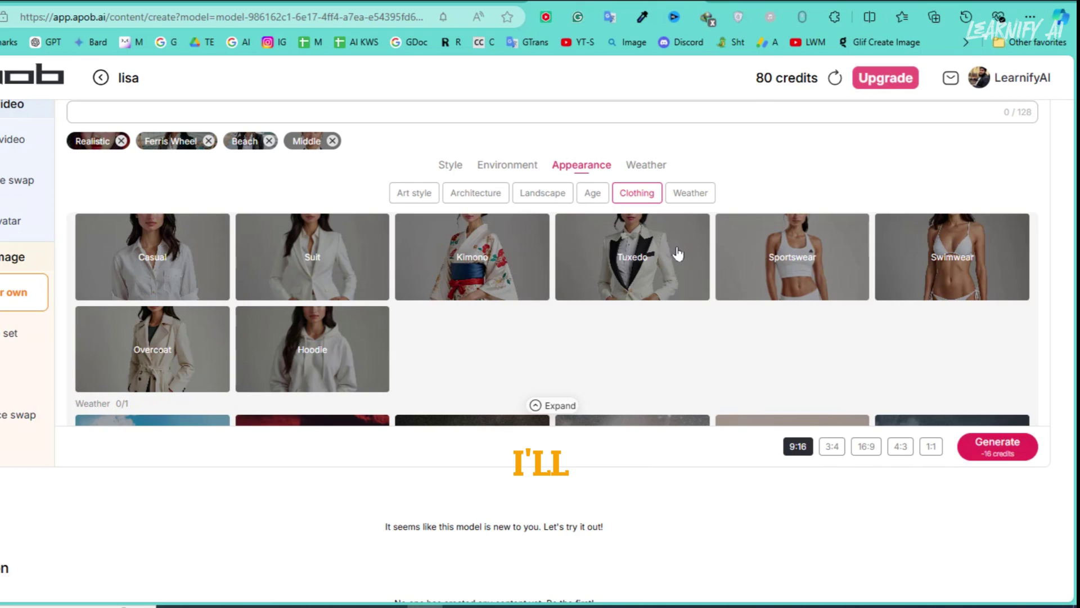
{"action": "left_click", "coordinate": [678, 254]}
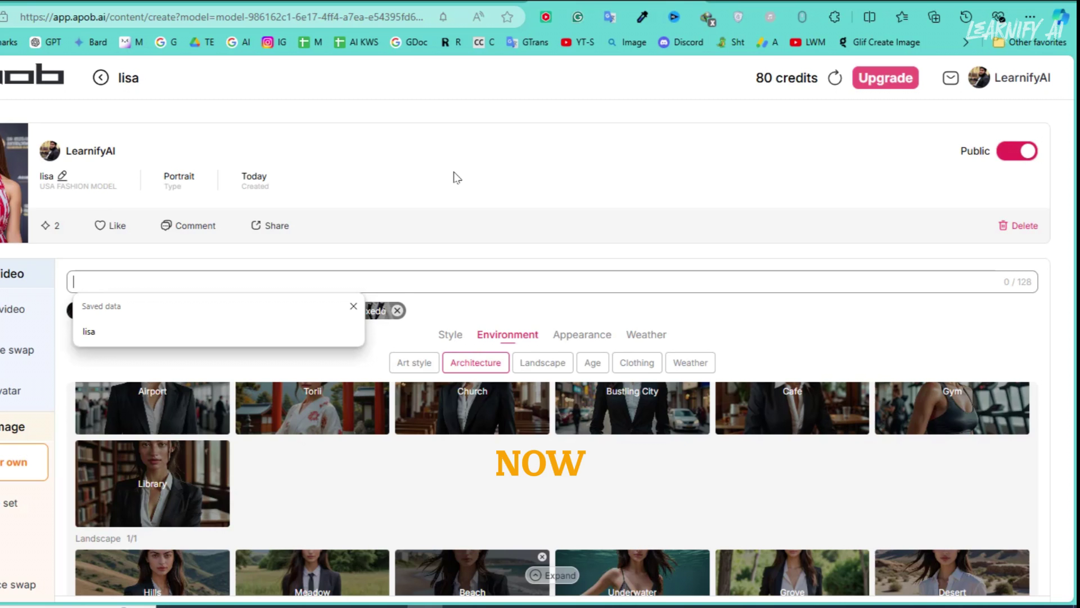
Step: Begin the prompt with 'a BEAUTIFUL' and review the Architecture, Landscape and Clothing filters
{"action": "type", "text": "a"}
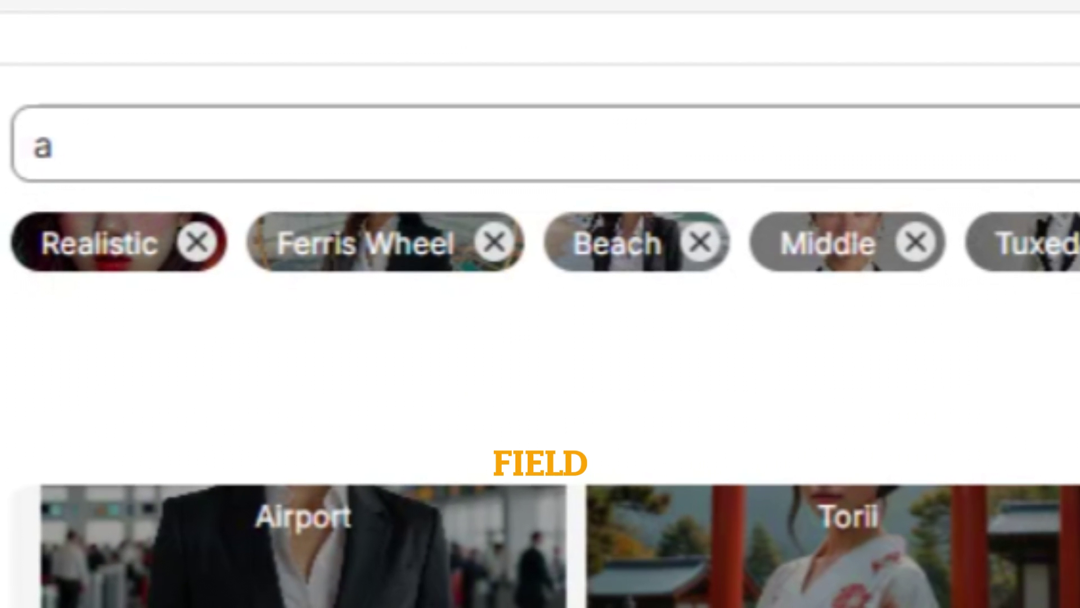
{"action": "type", "text": " BEAUTIFUL"}
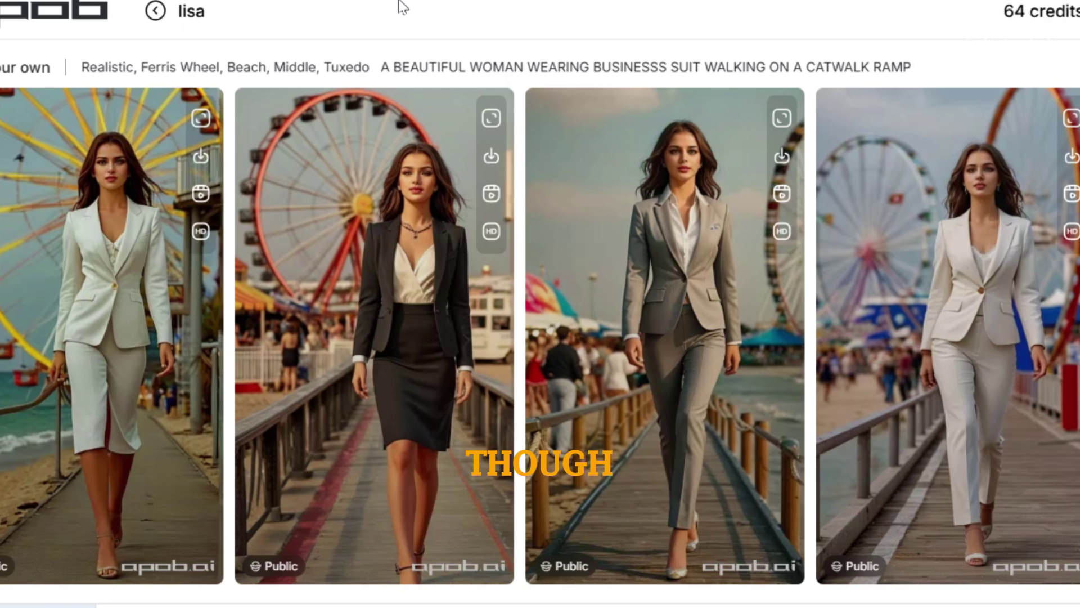
{"action": "scroll", "coordinate": [394, 6], "scroll_direction": "down", "scroll_amount": 6}
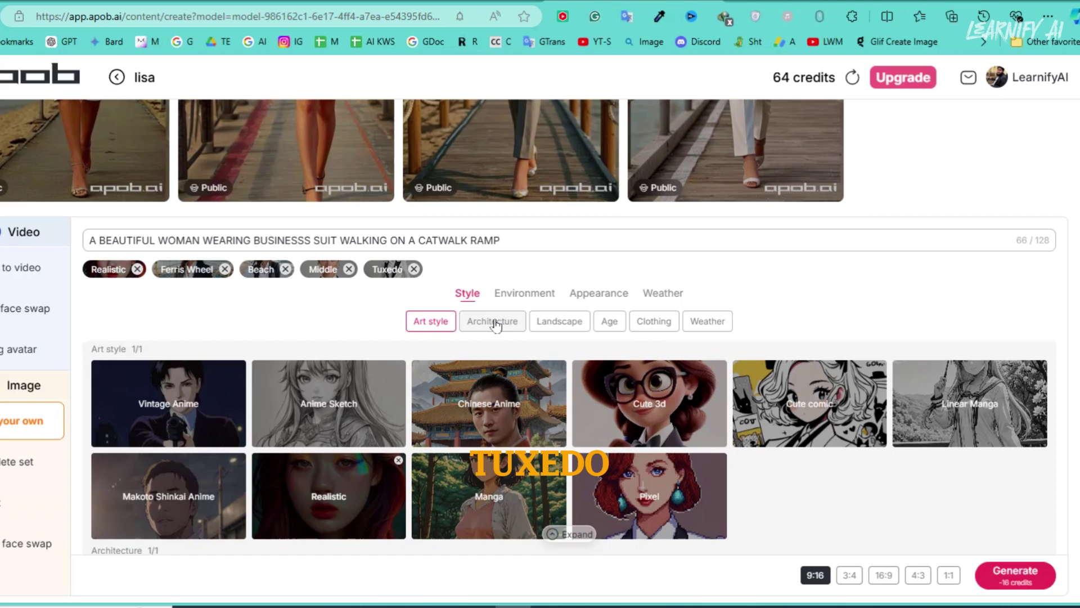
{"action": "left_click", "coordinate": [493, 321]}
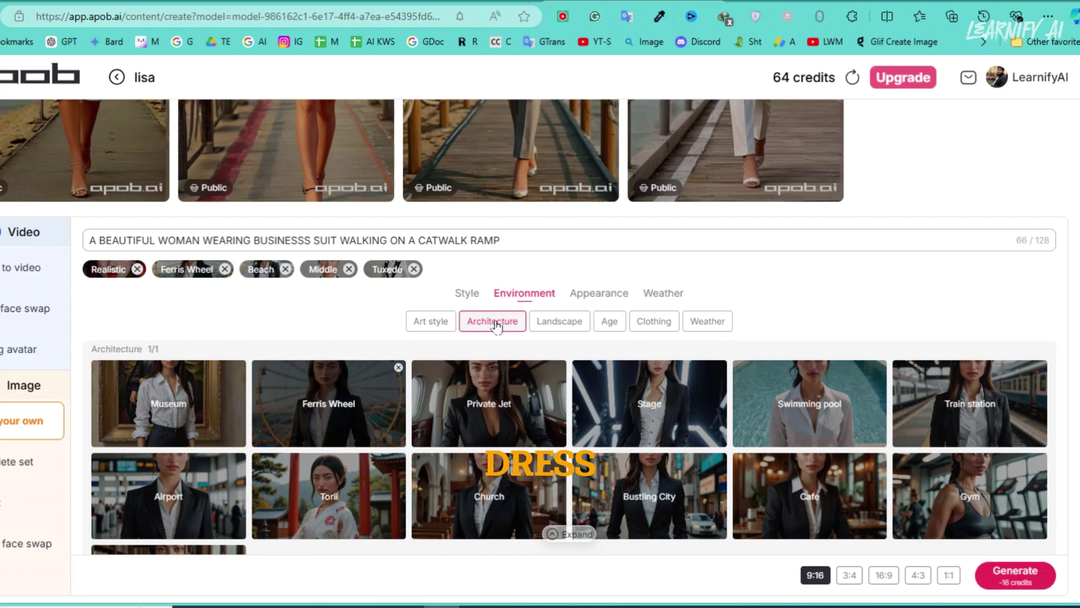
{"action": "left_click", "coordinate": [559, 323]}
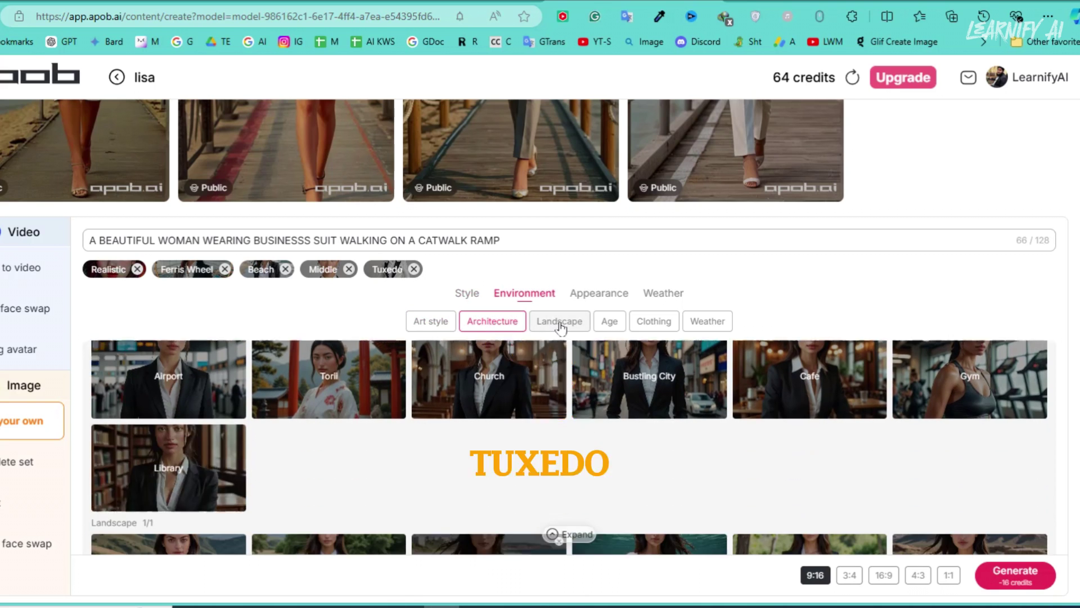
{"action": "left_click", "coordinate": [664, 325]}
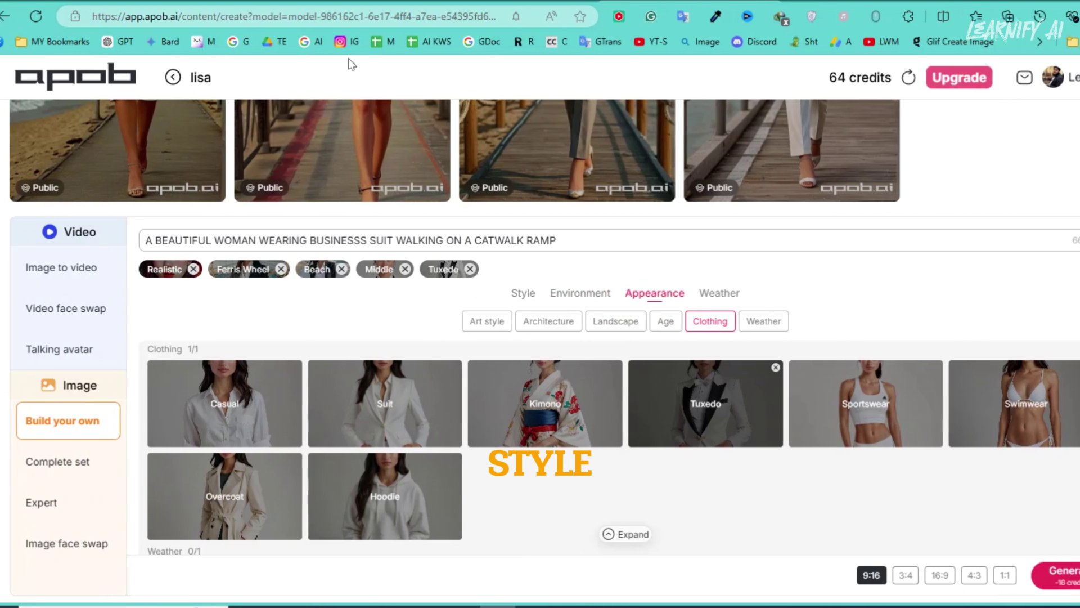
{"action": "scroll", "coordinate": [420, 354], "scroll_direction": "down", "scroll_amount": 1}
{"action": "scroll", "coordinate": [484, 355], "scroll_direction": "down", "scroll_amount": 2}
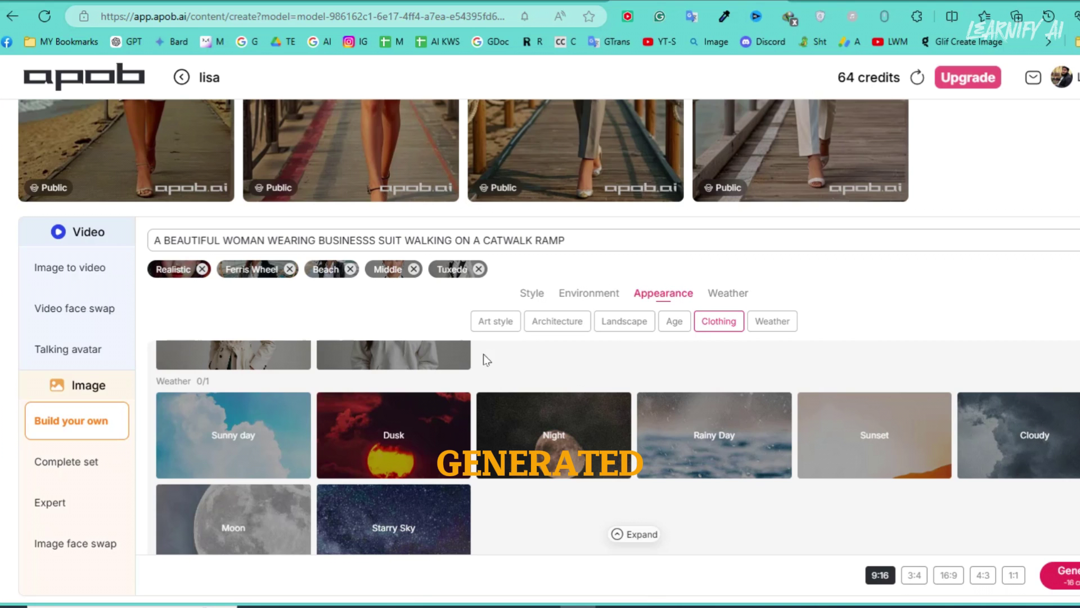
{"action": "scroll", "coordinate": [64, 385], "scroll_direction": "down", "scroll_amount": 3}
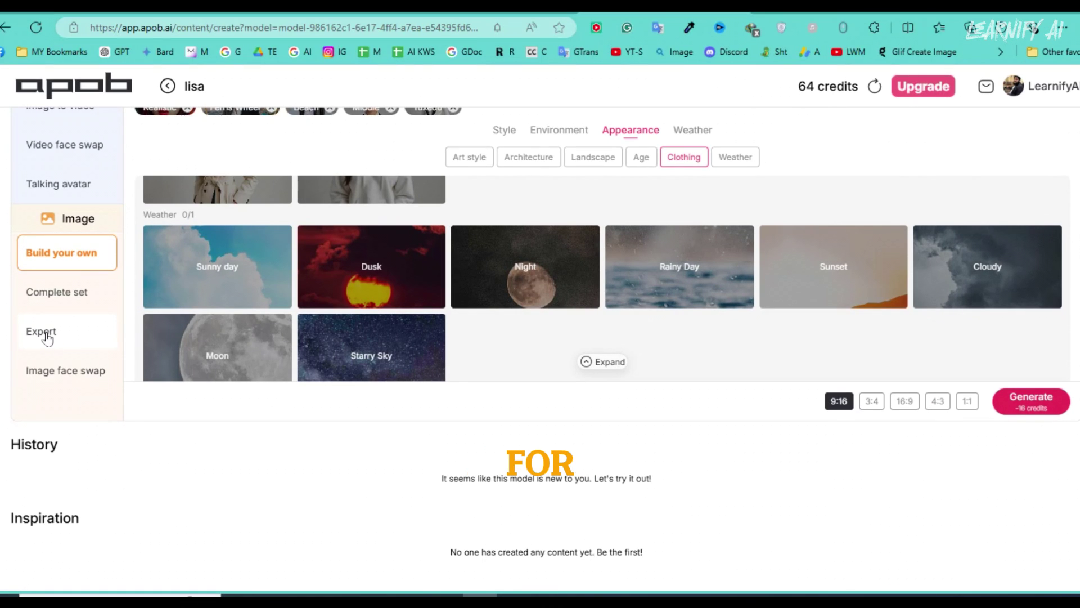
Step: Open the Expert prompt form and select the entire negative prompt text
{"action": "left_click", "coordinate": [45, 334]}
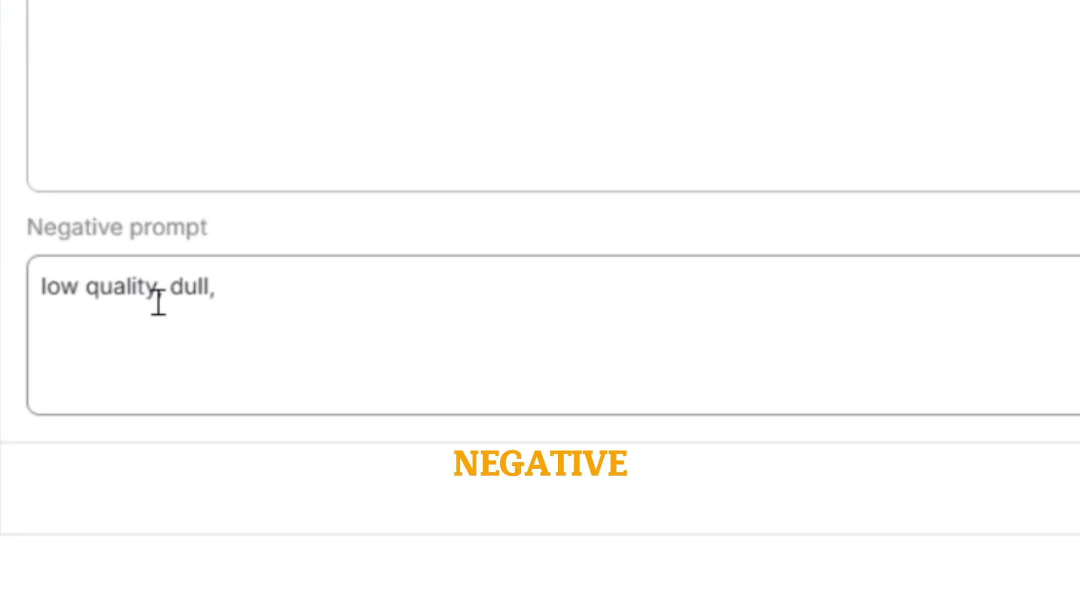
{"action": "left_click_drag", "start_coordinate": [337, 302], "coordinate": [7, 295]}
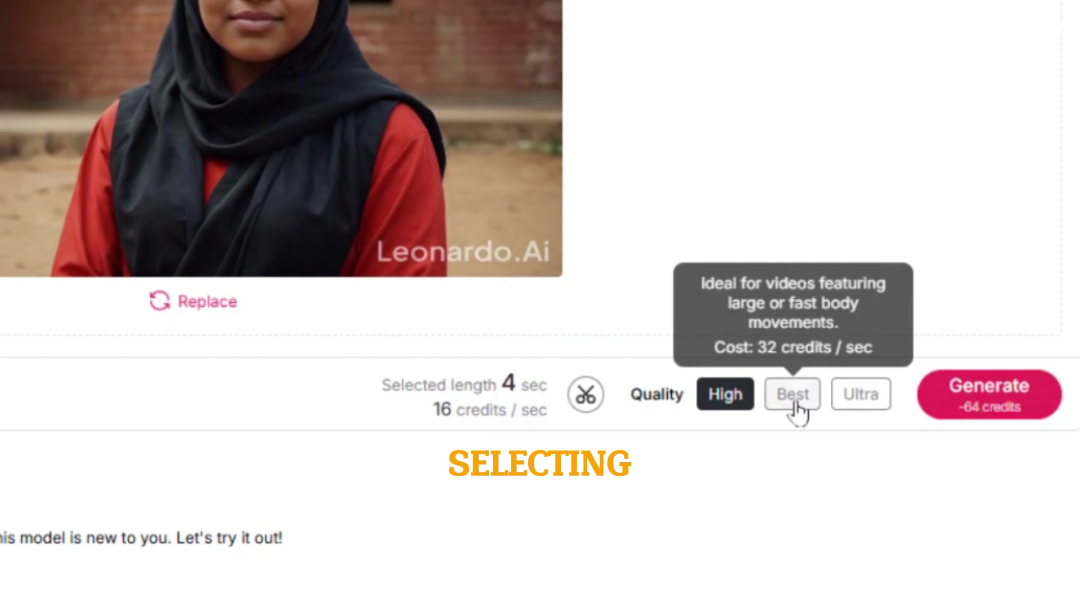
Step: Set the video face swap quality to Ultra
{"action": "left_click", "coordinate": [864, 397]}
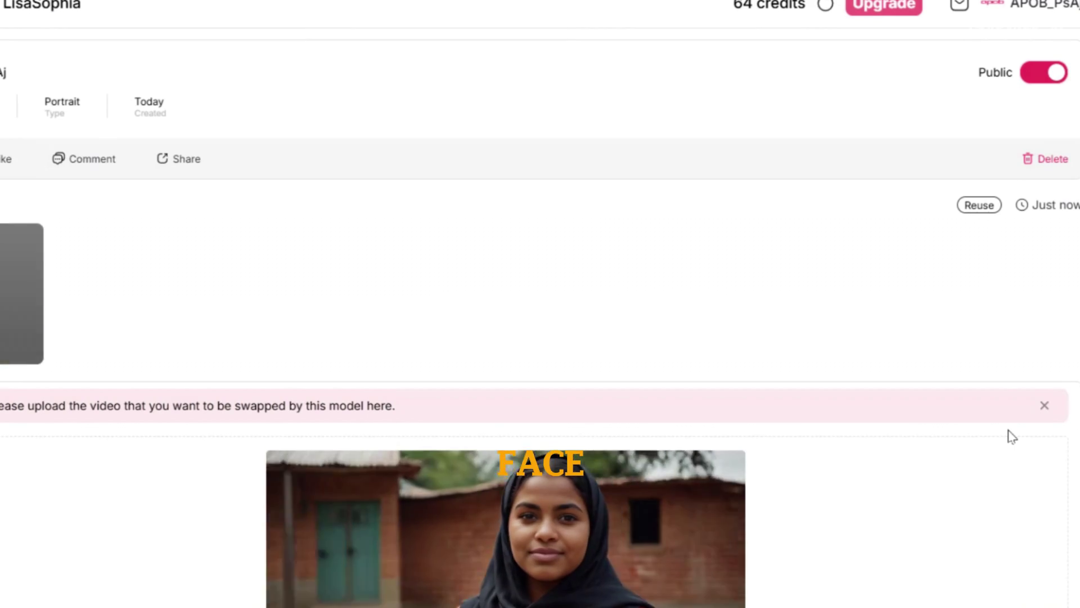
{"action": "scroll", "coordinate": [788, 472], "scroll_direction": "down", "scroll_amount": 1}
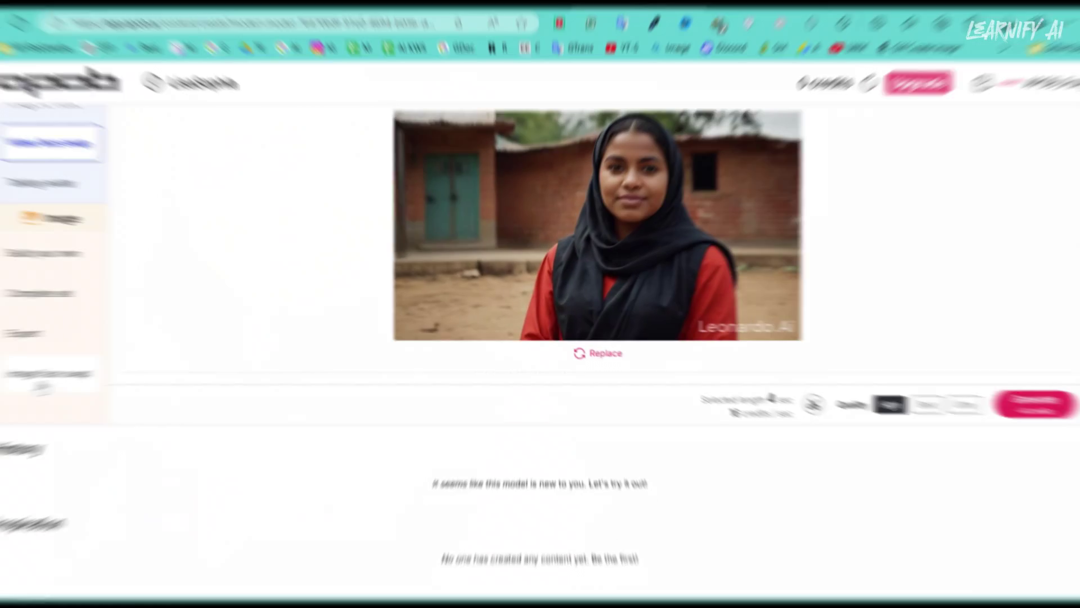
Step: Face-swap the model into an uploaded image, then upscale the result to HD for 16 credits
{"action": "left_click", "coordinate": [56, 381]}
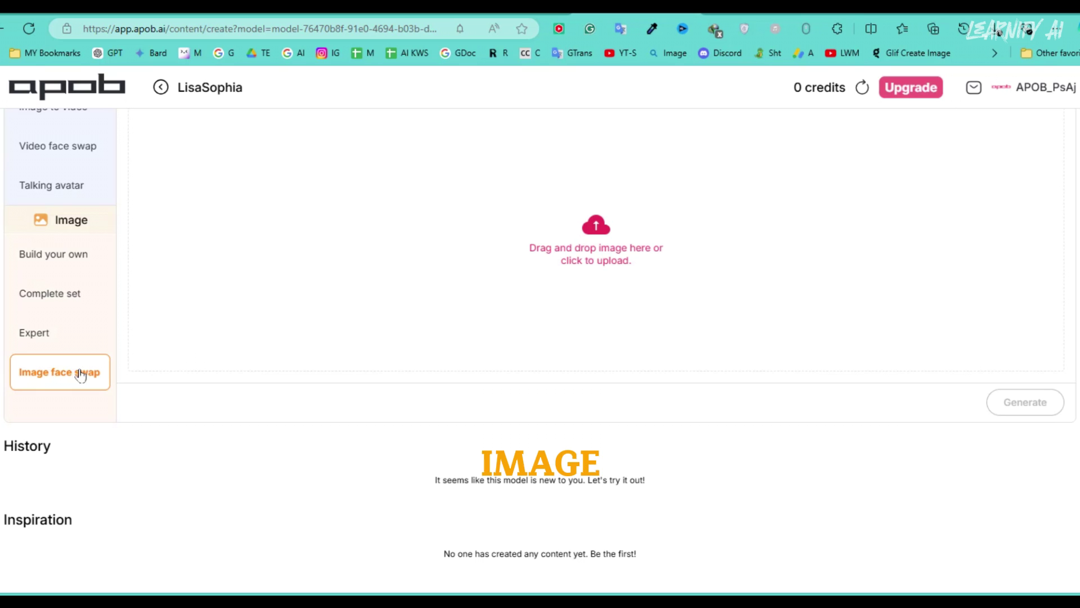
{"action": "left_click", "coordinate": [511, 193]}
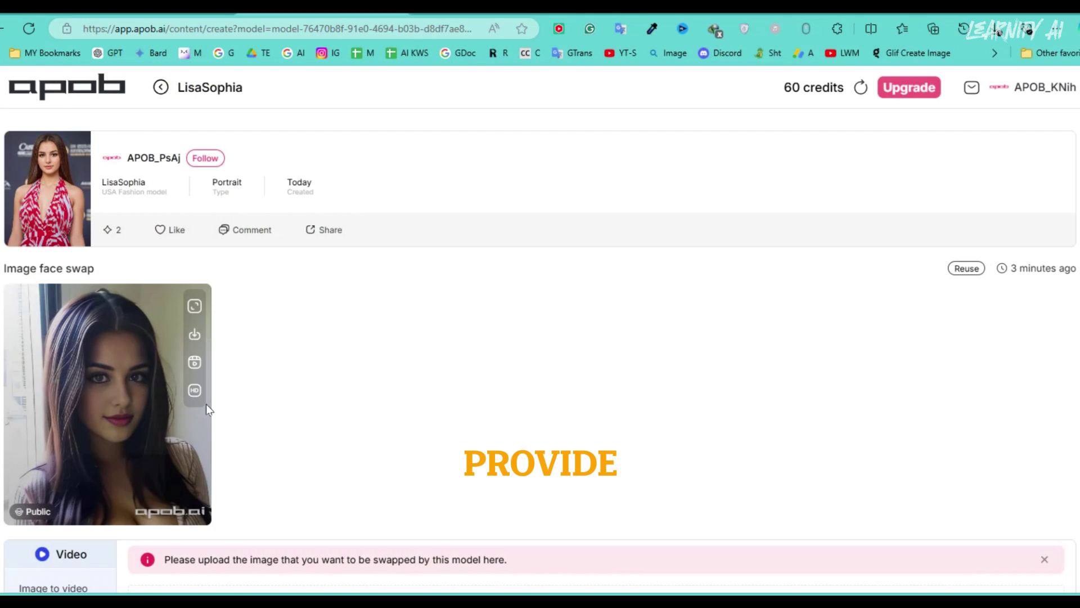
{"action": "left_click", "coordinate": [195, 392]}
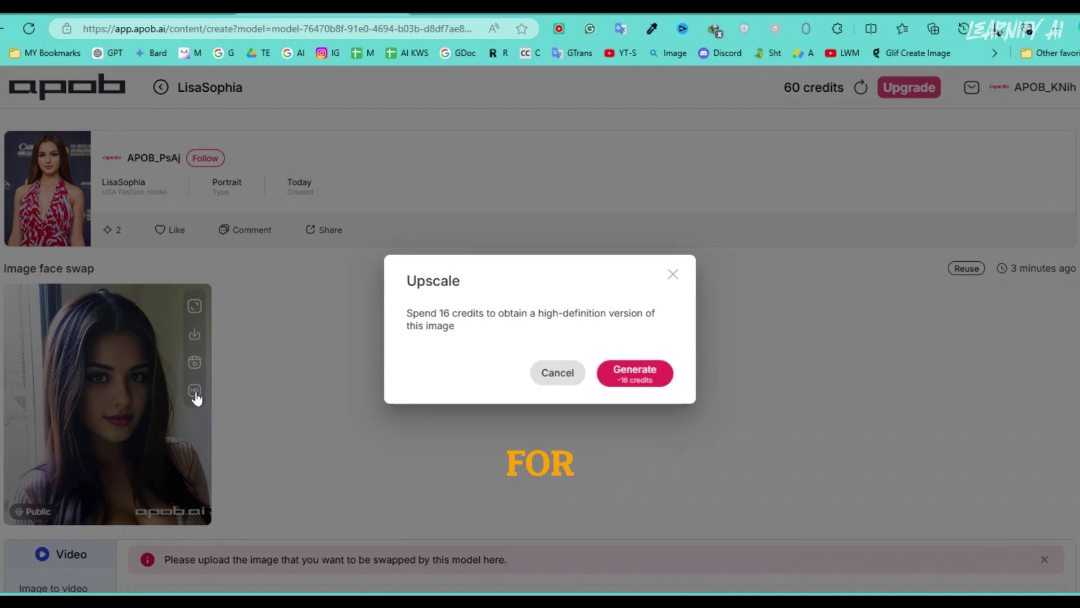
{"action": "left_click", "coordinate": [627, 374]}
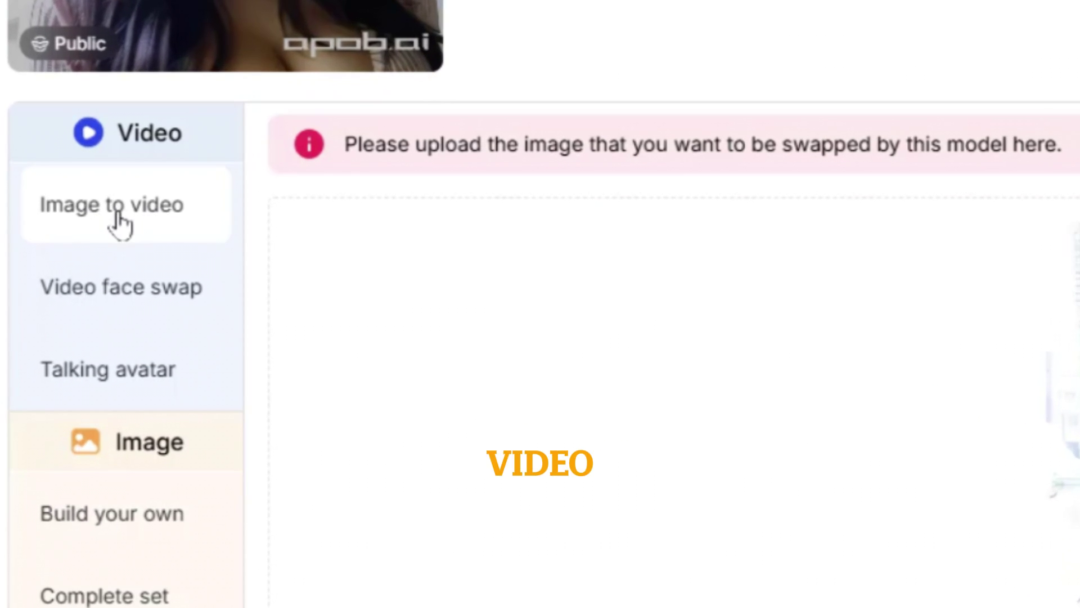
Step: Switch to Image to video and choose an existing content image as the source
{"action": "left_click", "coordinate": [119, 226]}
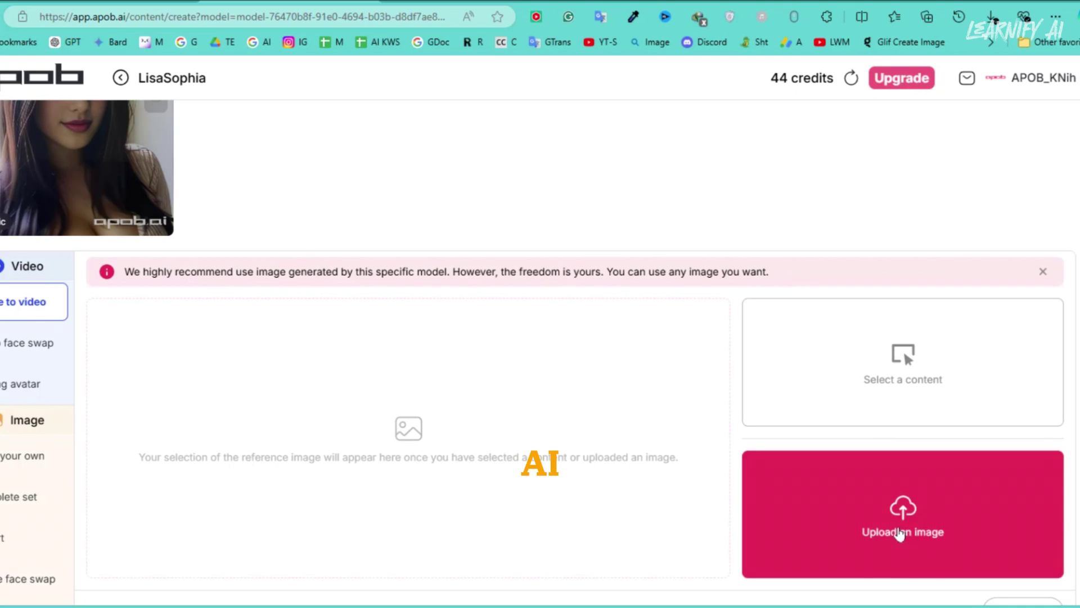
{"action": "left_click", "coordinate": [865, 363]}
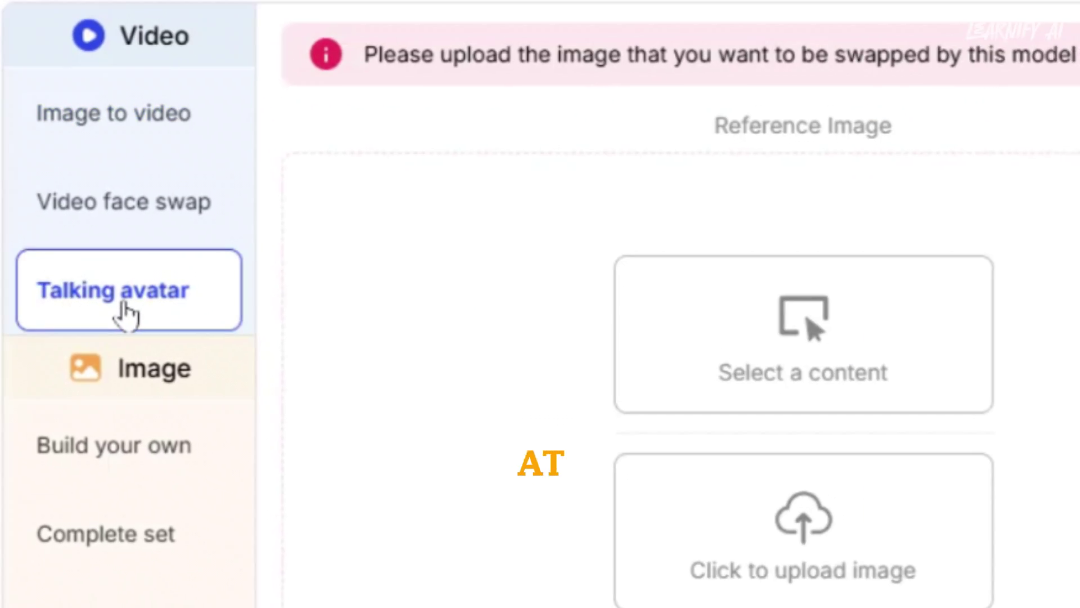
Step: Upload and save a blonde portrait as the talking avatar's reference image, then upload an audio clip
{"action": "left_click", "coordinate": [803, 570]}
{"action": "left_click", "coordinate": [912, 301]}
{"action": "left_click", "coordinate": [619, 258]}
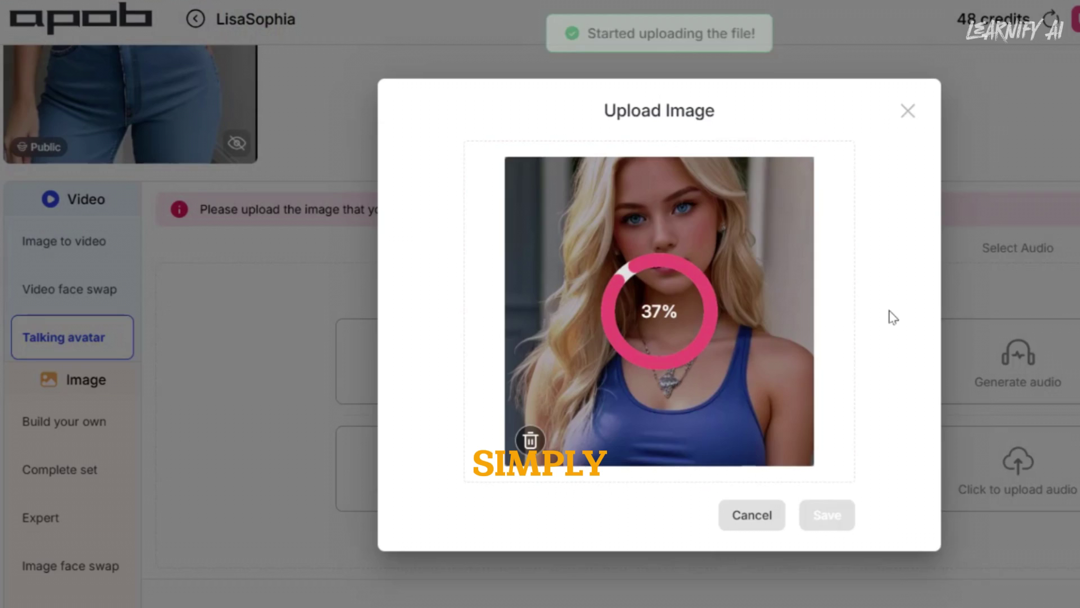
{"action": "left_click", "coordinate": [827, 514]}
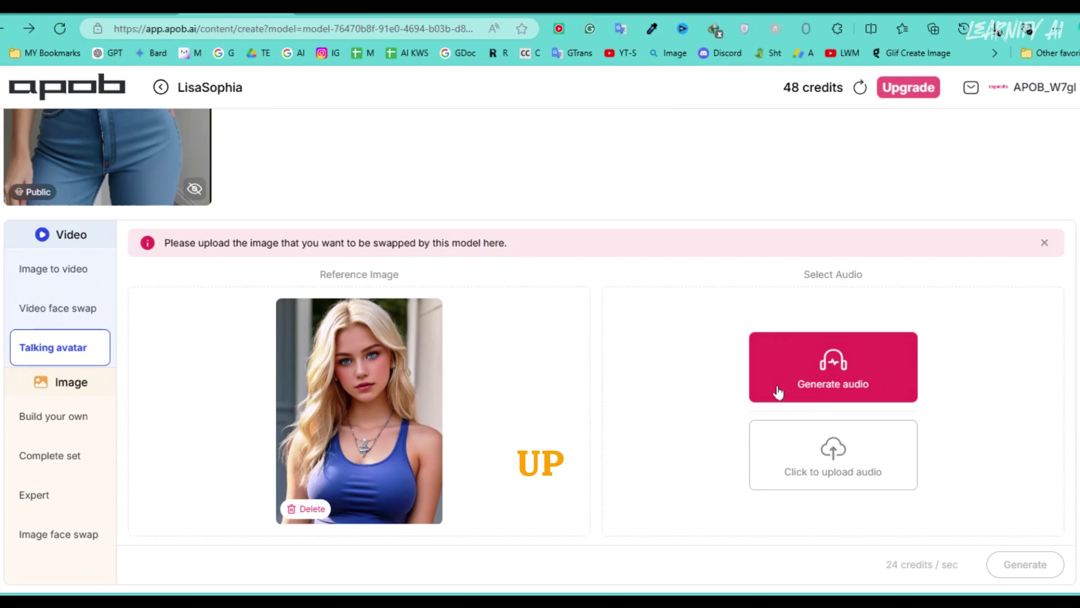
{"action": "left_click", "coordinate": [782, 463]}
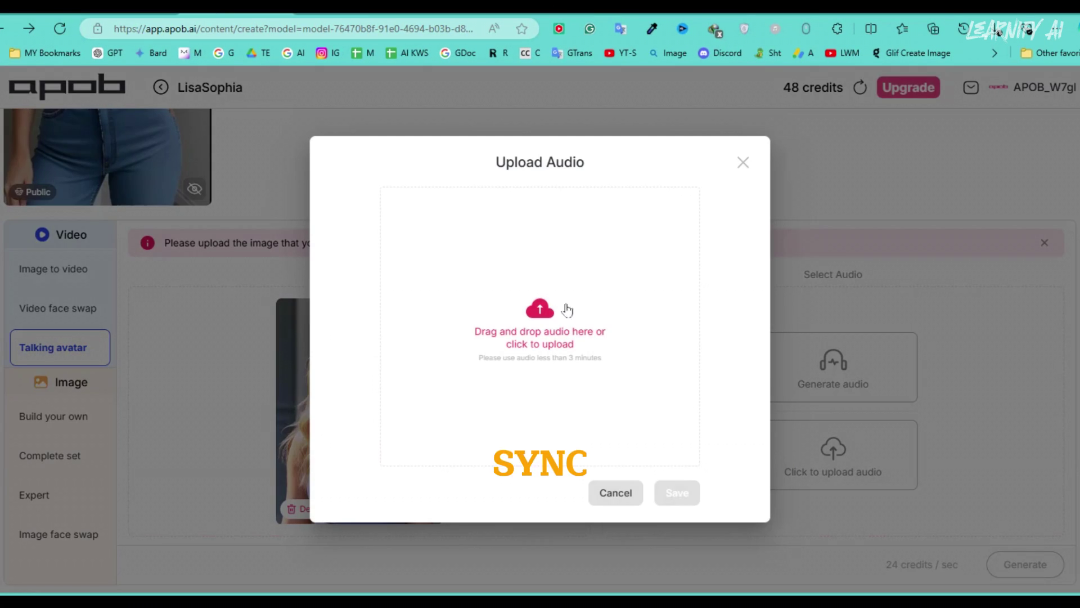
{"action": "double_click", "coordinate": [256, 90]}
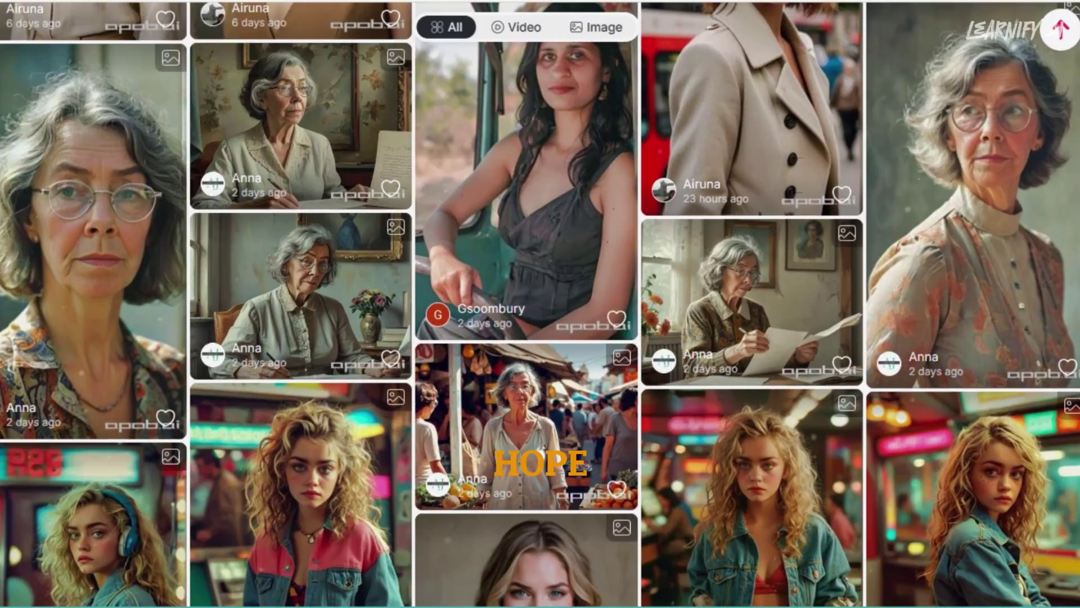
{"action": "scroll", "coordinate": [540, 304], "scroll_direction": "down", "scroll_amount": 7}
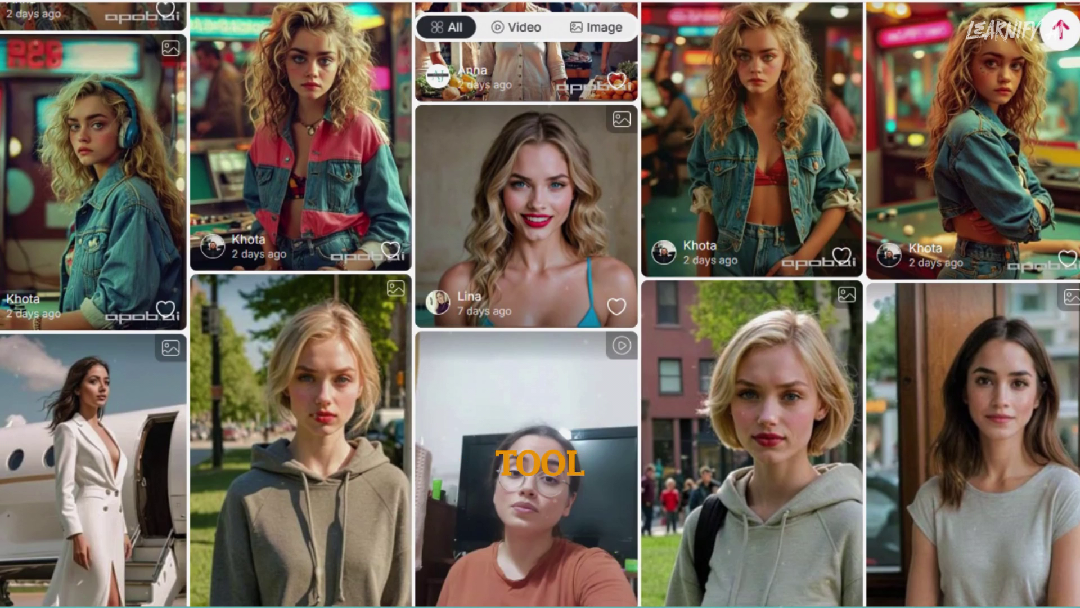
{"action": "mouse_move", "coordinate": [920, 121]}
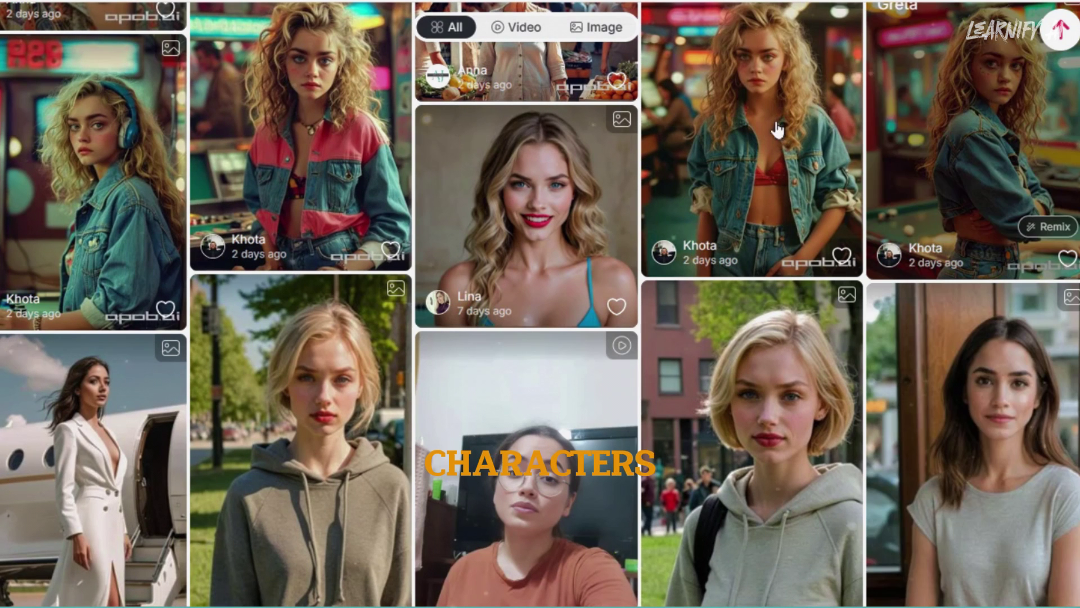
{"action": "mouse_move", "coordinate": [288, 123]}
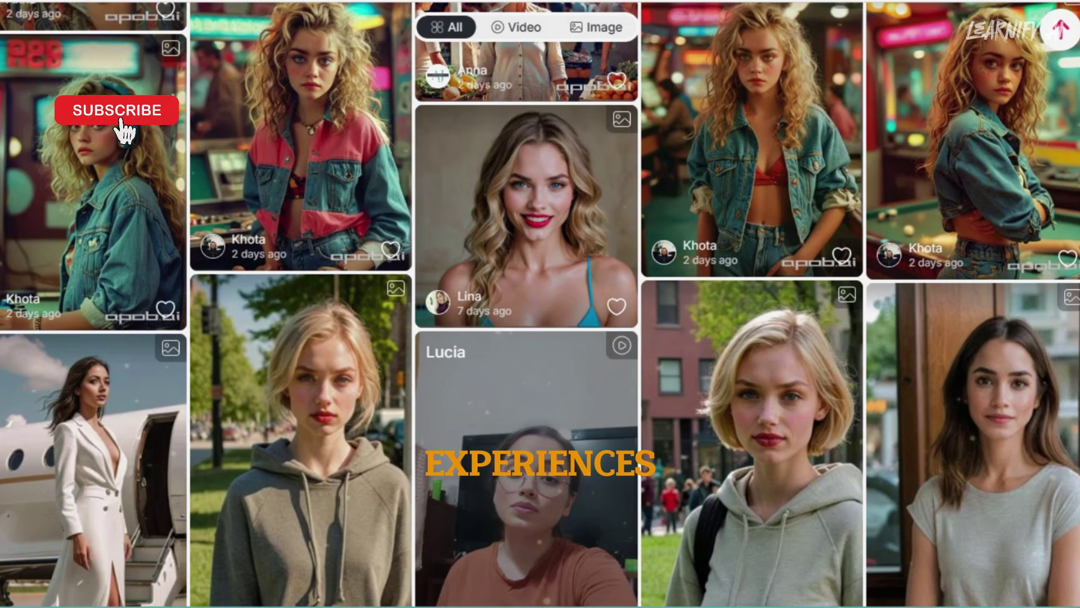
{"action": "scroll", "coordinate": [541, 303], "scroll_direction": "down", "scroll_amount": 6}
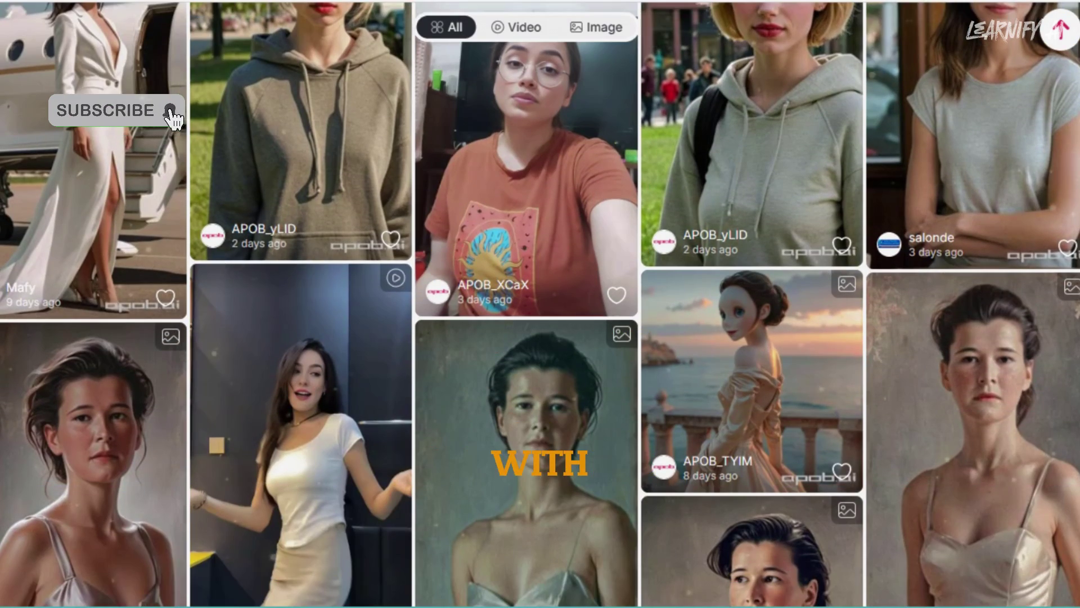